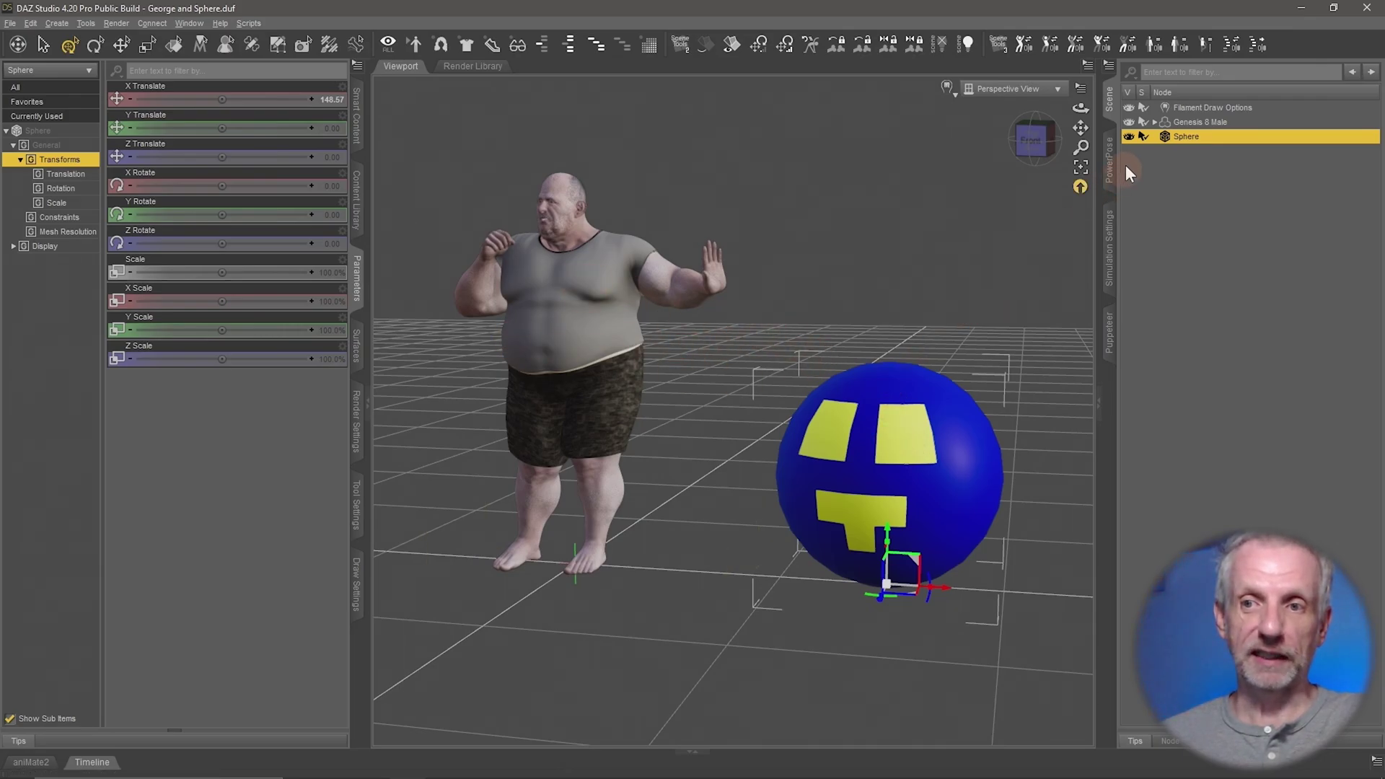
Hide the Genesis 8 Male figure and frame the blue-and-yellow sphere in the viewport.
{"action": "left_click", "coordinate": [1129, 122]}
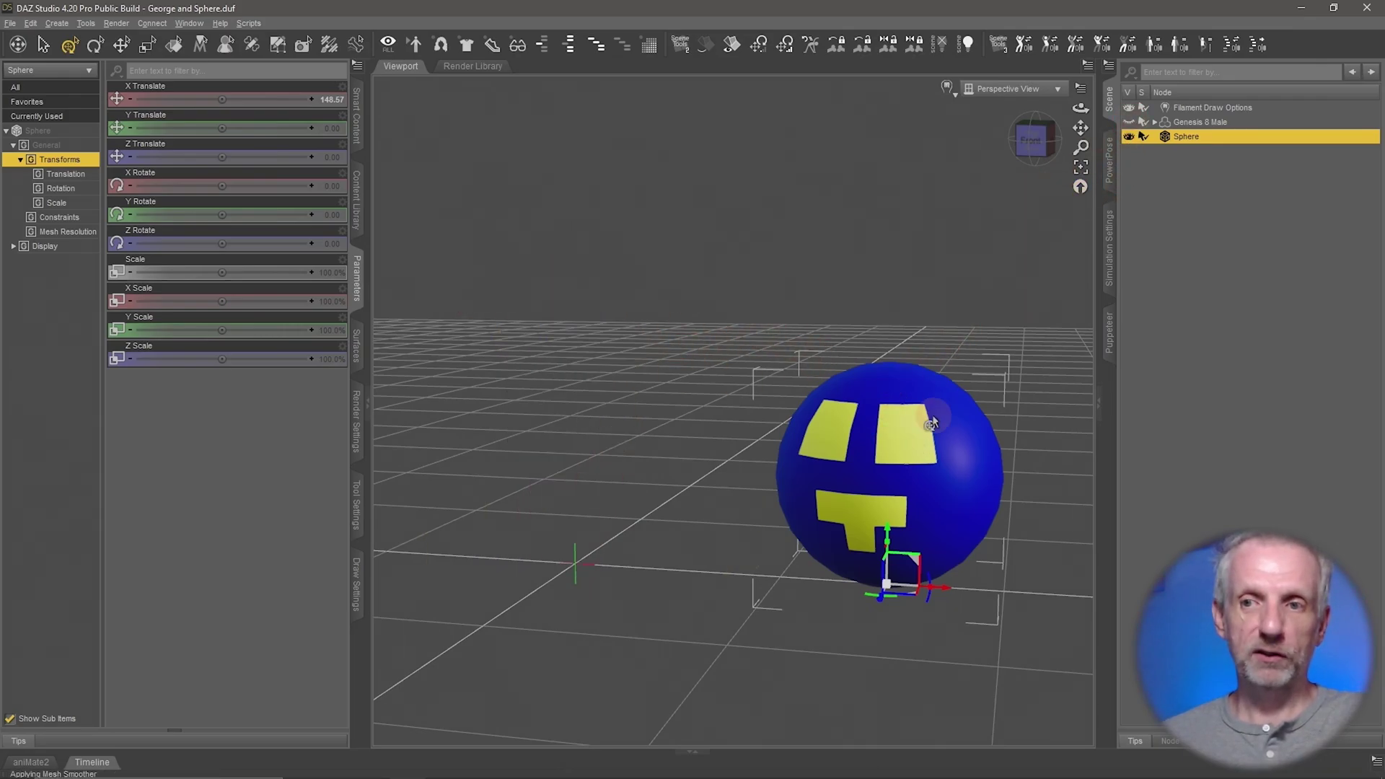
{"action": "key", "text": "ctrl+f"}
{"action": "left_click_drag", "start_coordinate": [855, 385], "coordinate": [857, 409], "text": "alt"}
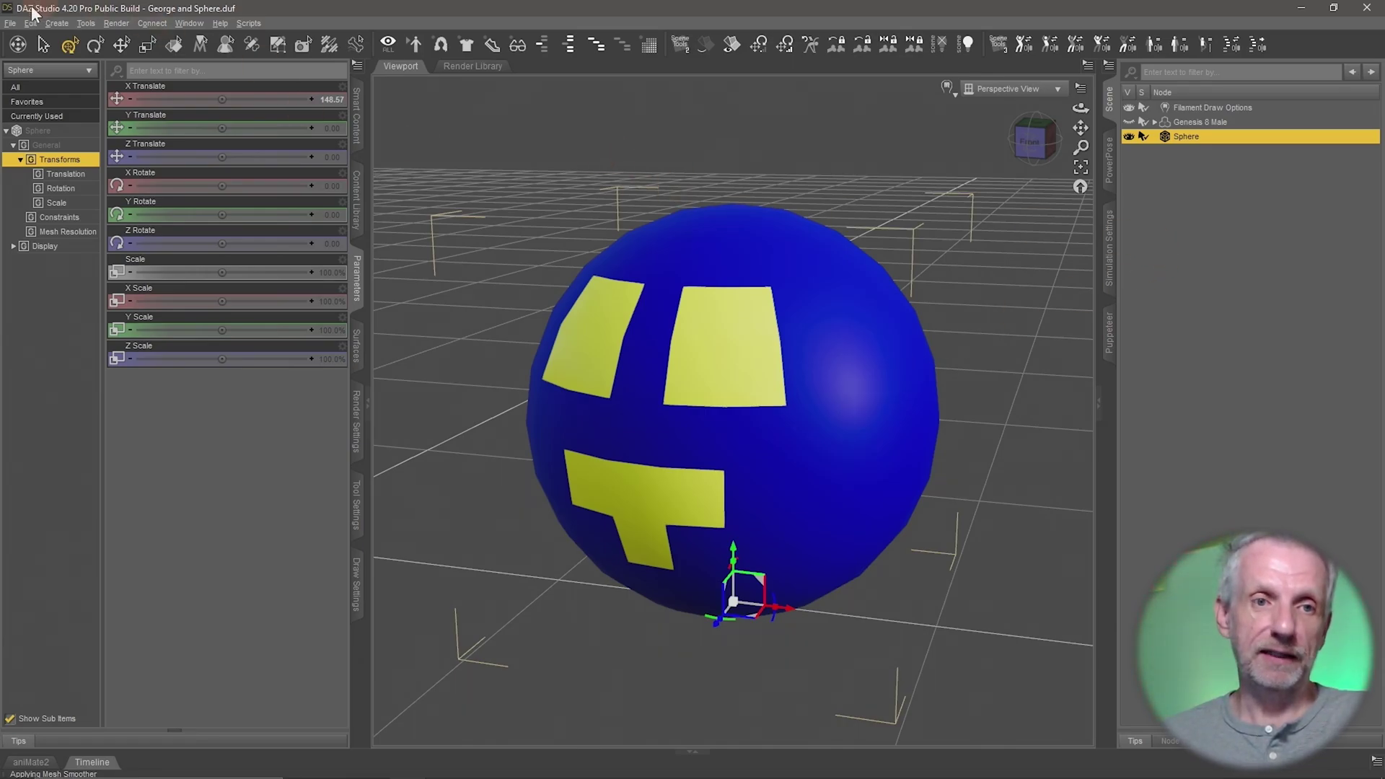
Start a Wavefront Object export to Sphere.obj, then cancel it at the OBJ Export Options.
{"action": "left_click", "coordinate": [10, 23]}
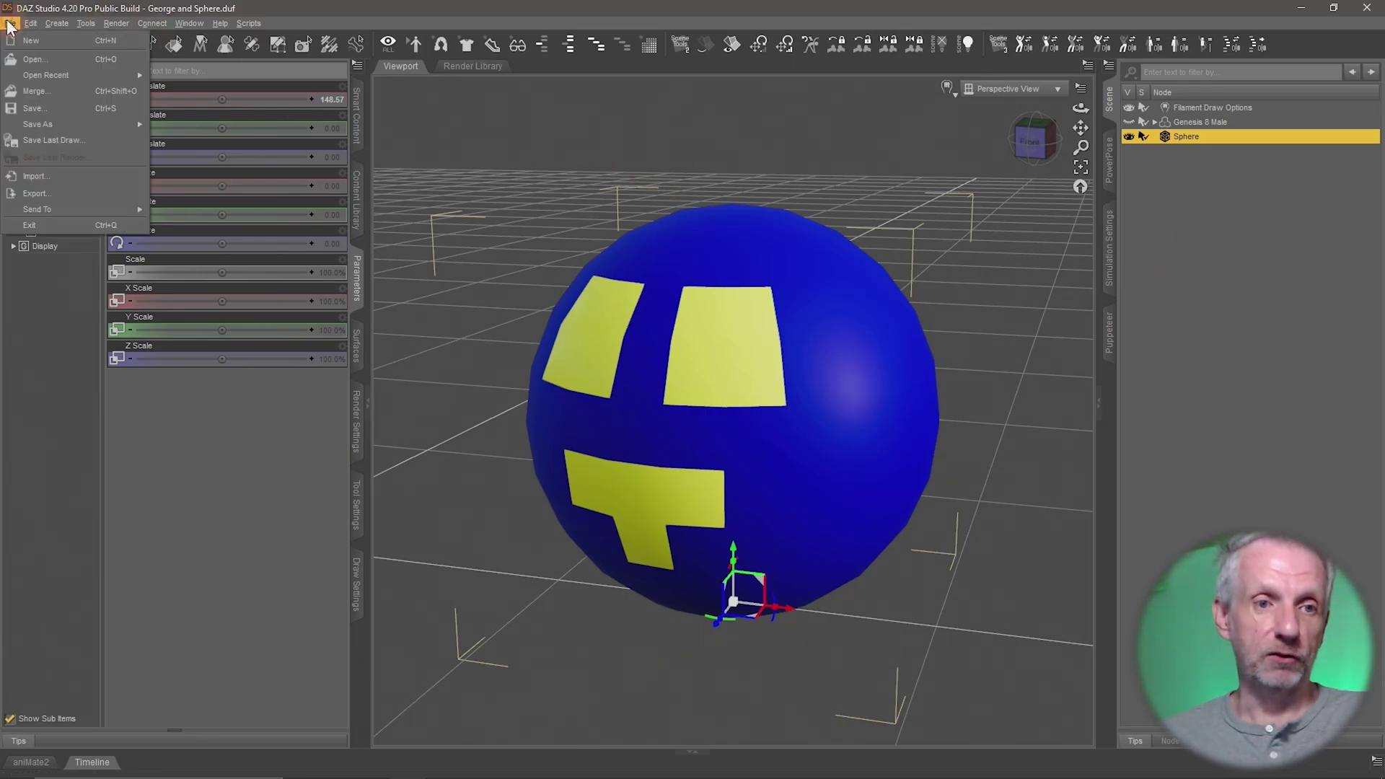
{"action": "left_click", "coordinate": [37, 193]}
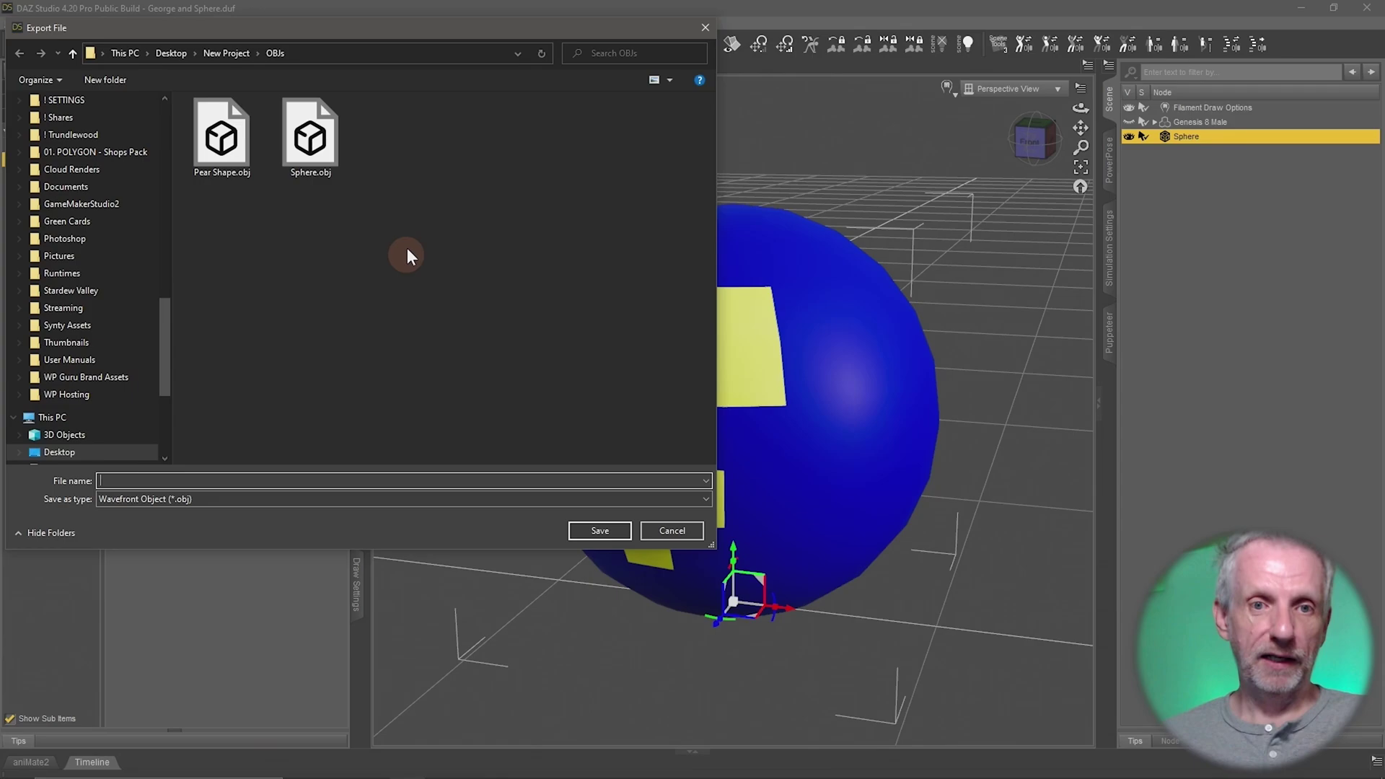
{"action": "left_click", "coordinate": [314, 158]}
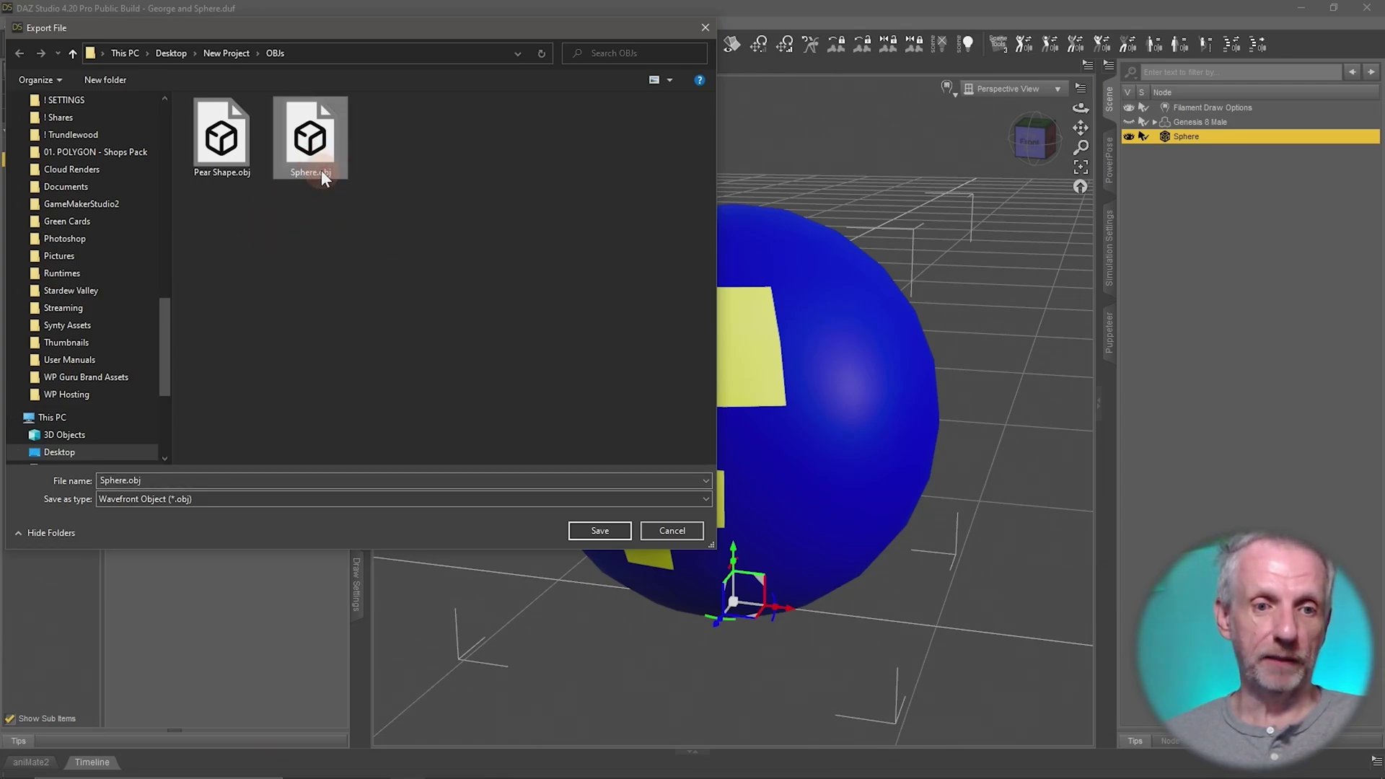
{"action": "left_click", "coordinate": [359, 497]}
{"action": "left_click", "coordinate": [305, 578]}
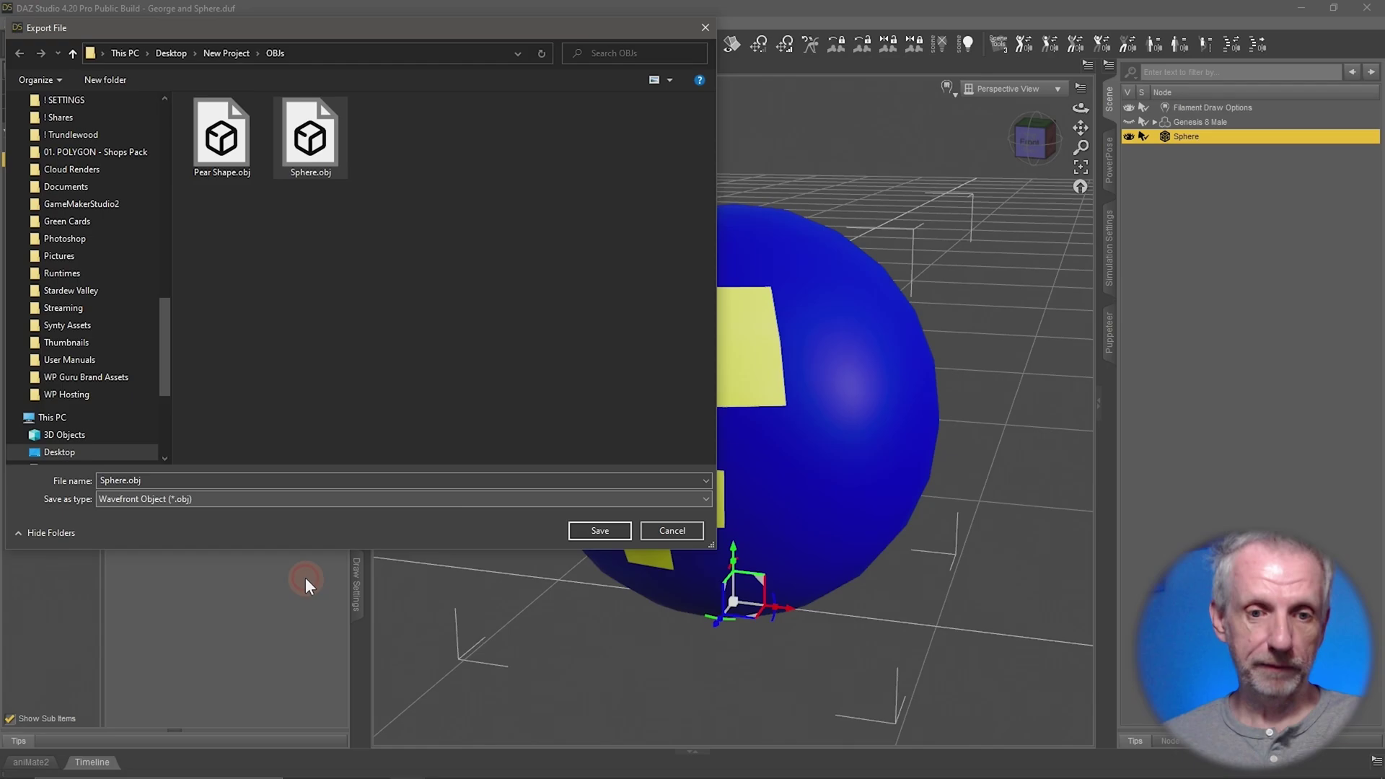
{"action": "left_click", "coordinate": [616, 530]}
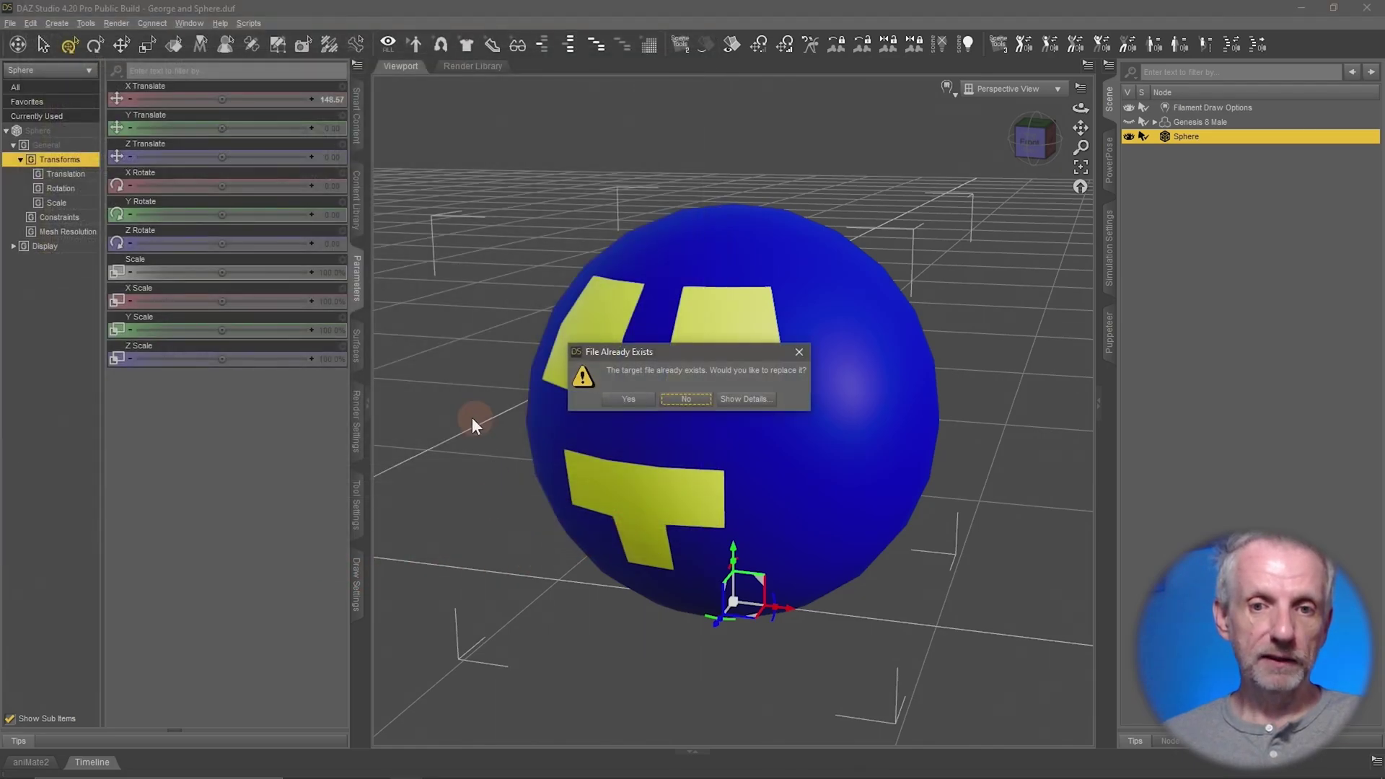
{"action": "left_click", "coordinate": [627, 401]}
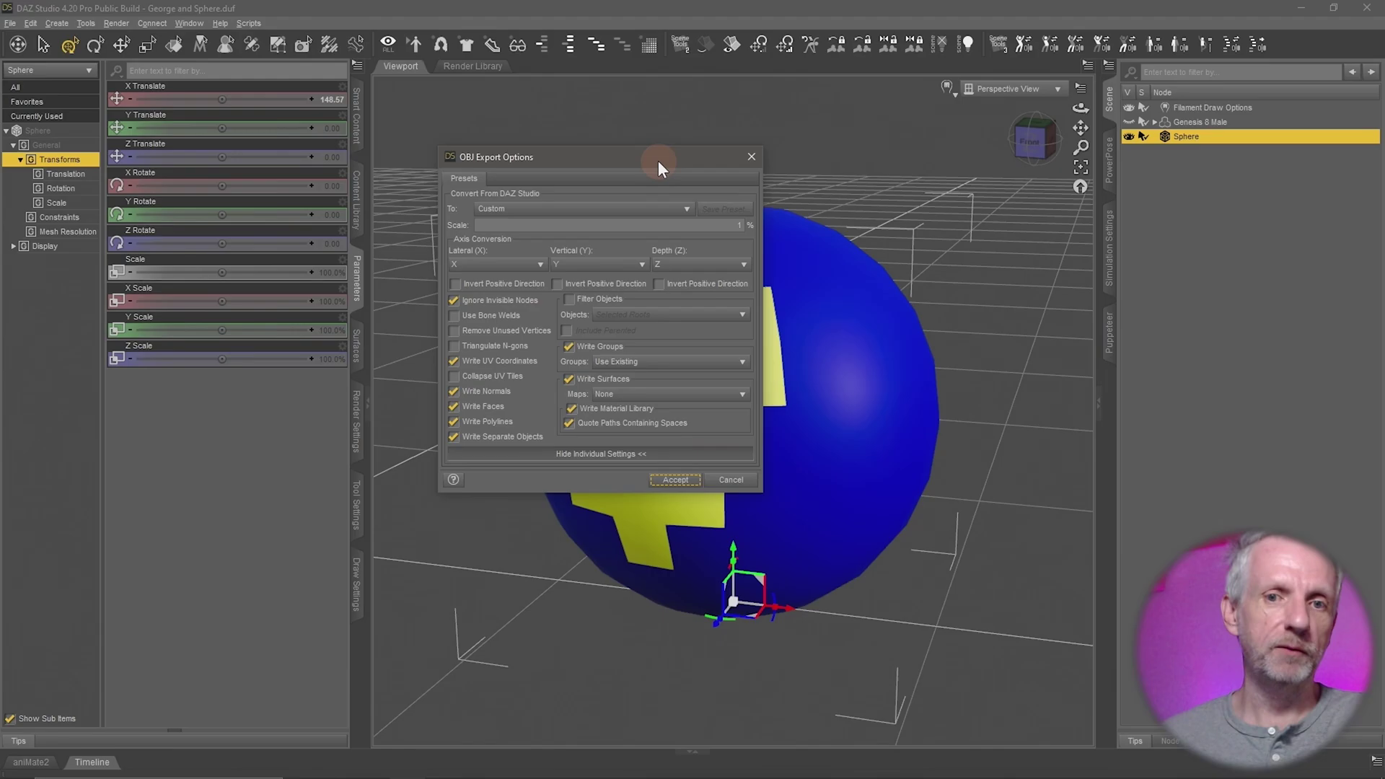
{"action": "left_click_drag", "start_coordinate": [658, 160], "coordinate": [338, 73]}
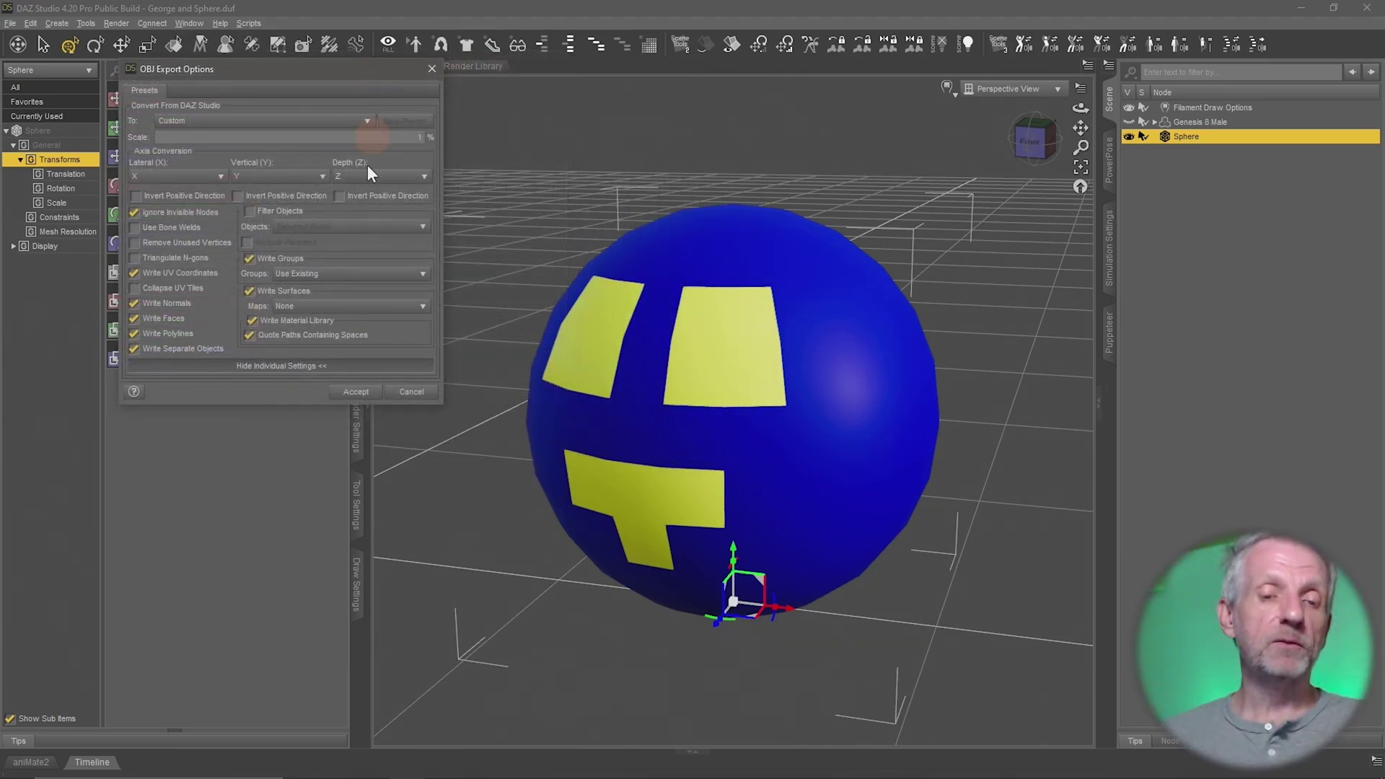
{"action": "left_click", "coordinate": [413, 395]}
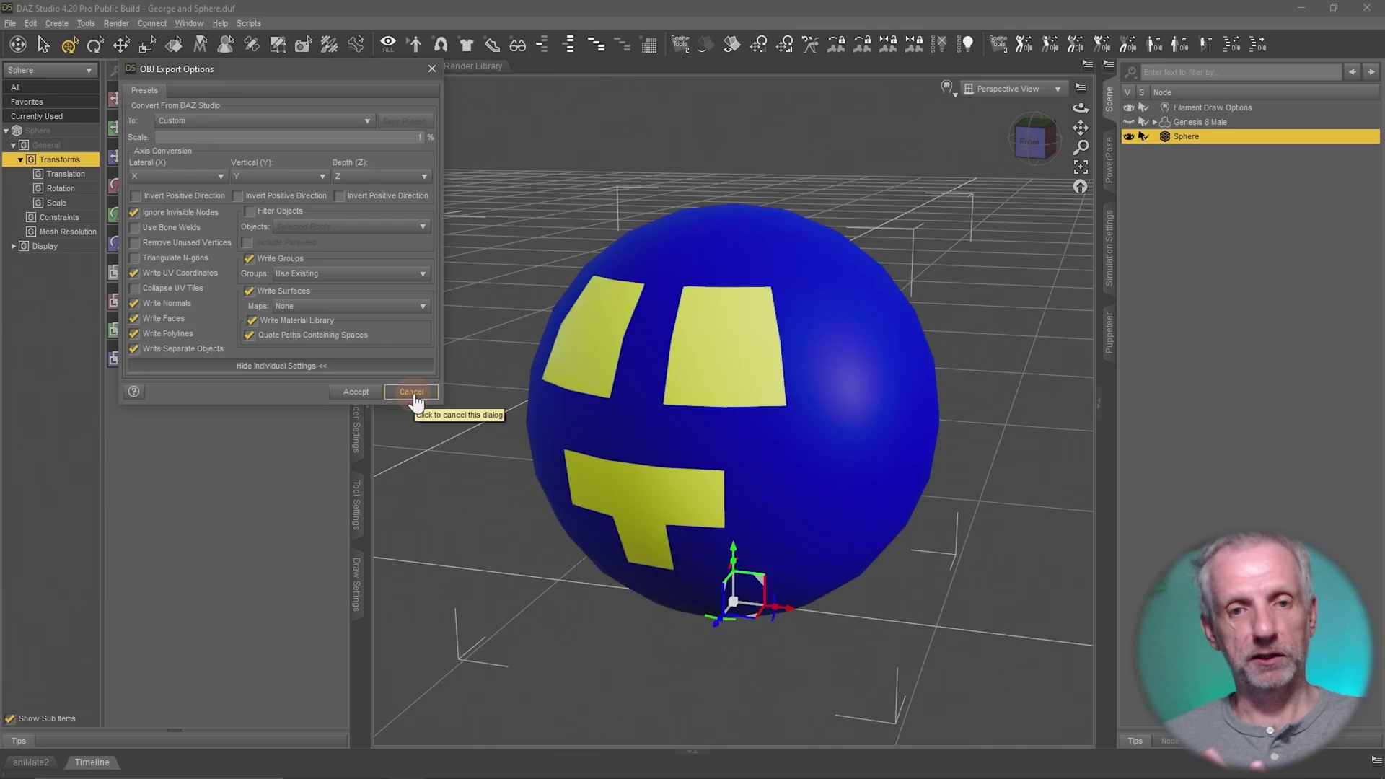
{"action": "left_click", "coordinate": [412, 393]}
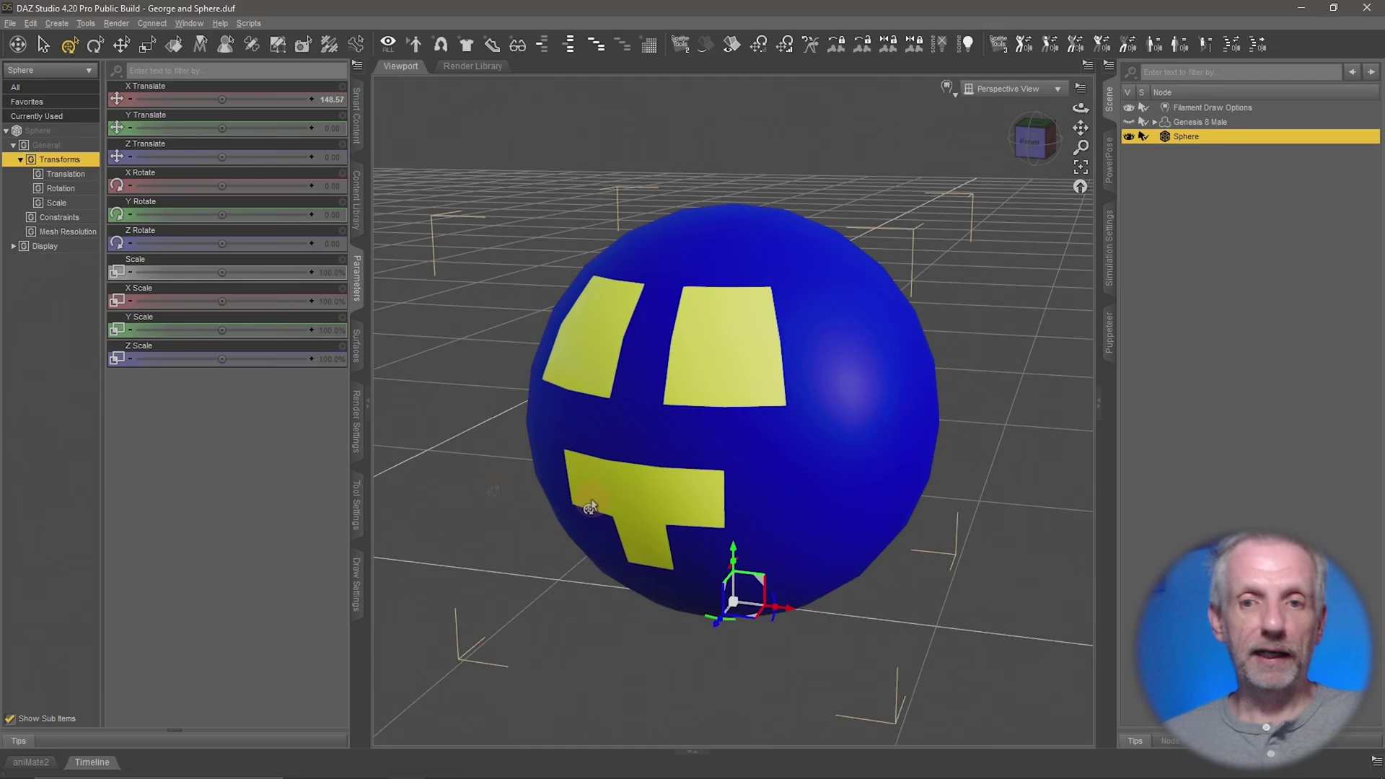
Start a File > Import and browse to the Desktop's New Project folder.
{"action": "scroll", "coordinate": [717, 531], "scroll_direction": "down", "scroll_amount": 8}
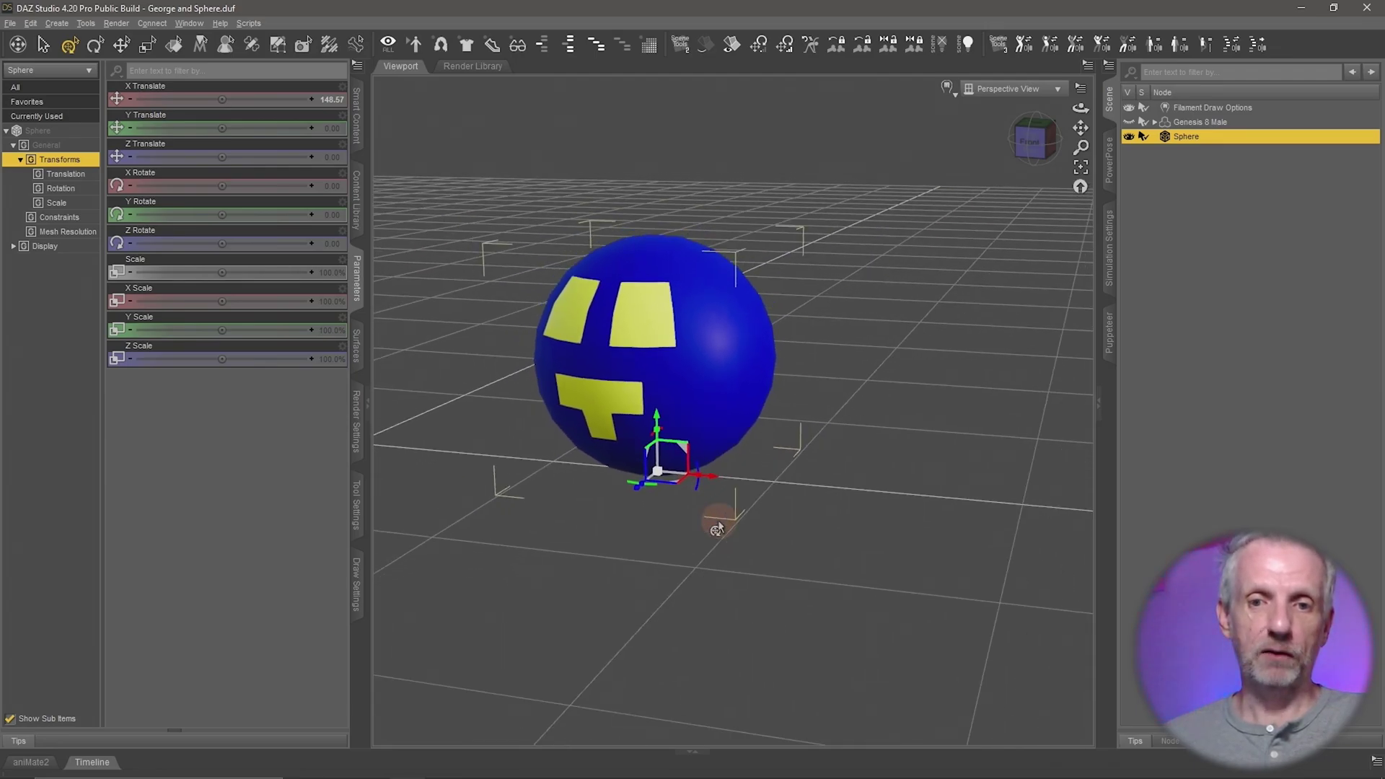
{"action": "left_click", "coordinate": [10, 23]}
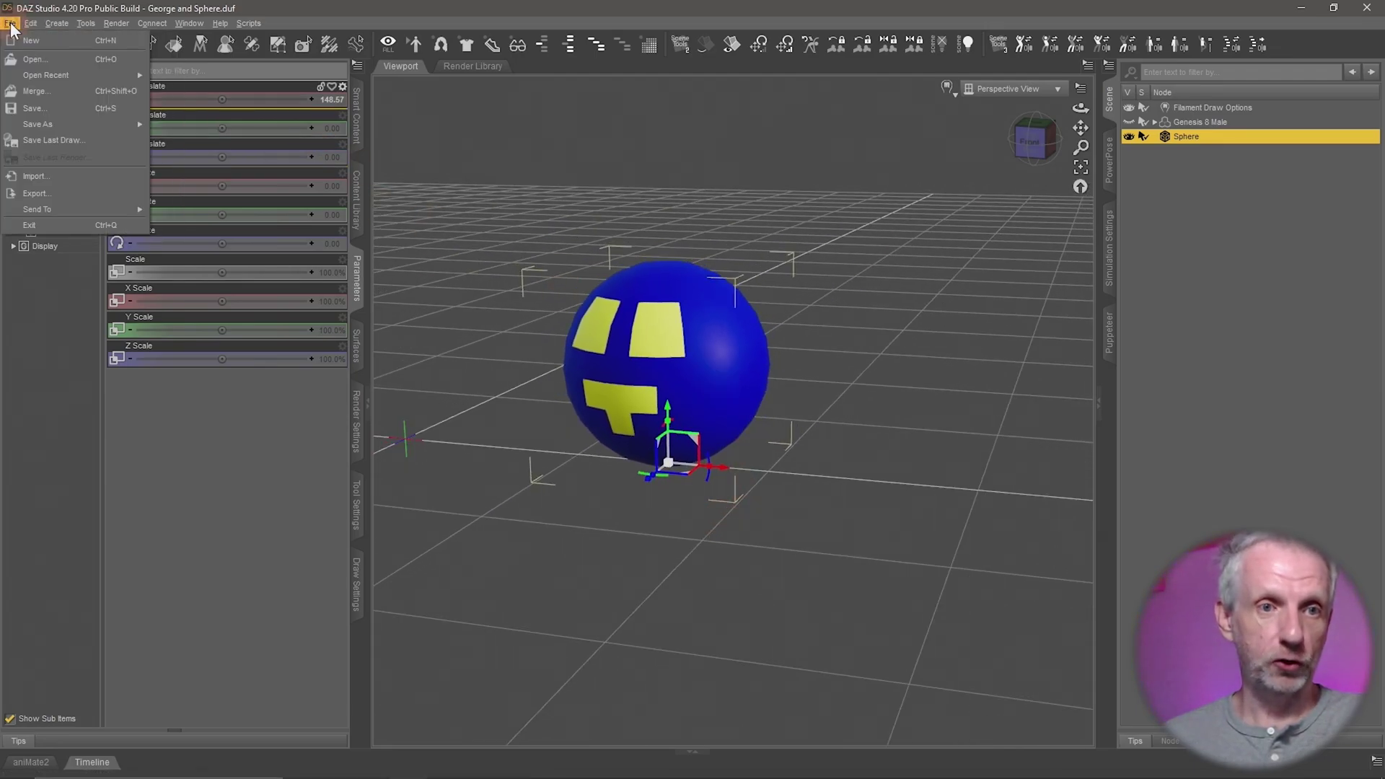
{"action": "left_click", "coordinate": [45, 177]}
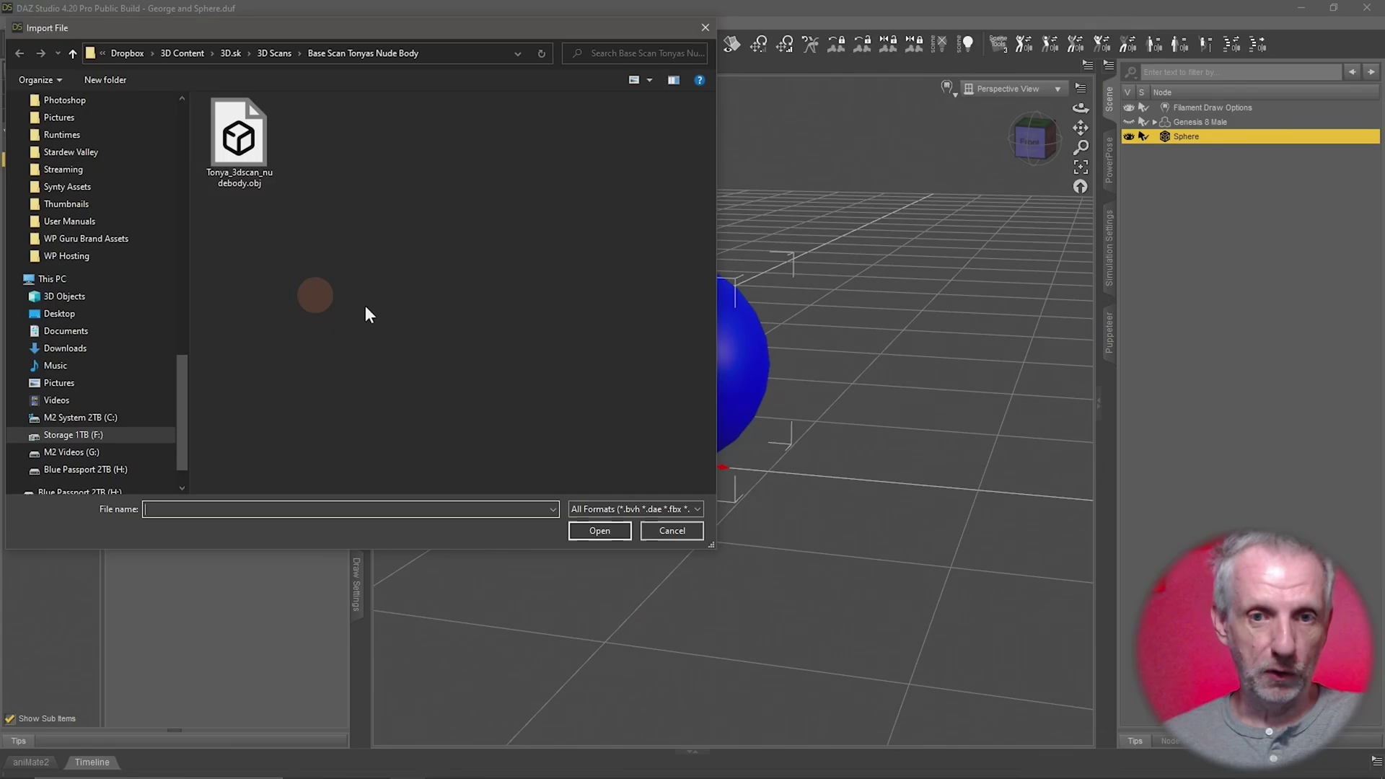
{"action": "left_click", "coordinate": [88, 315]}
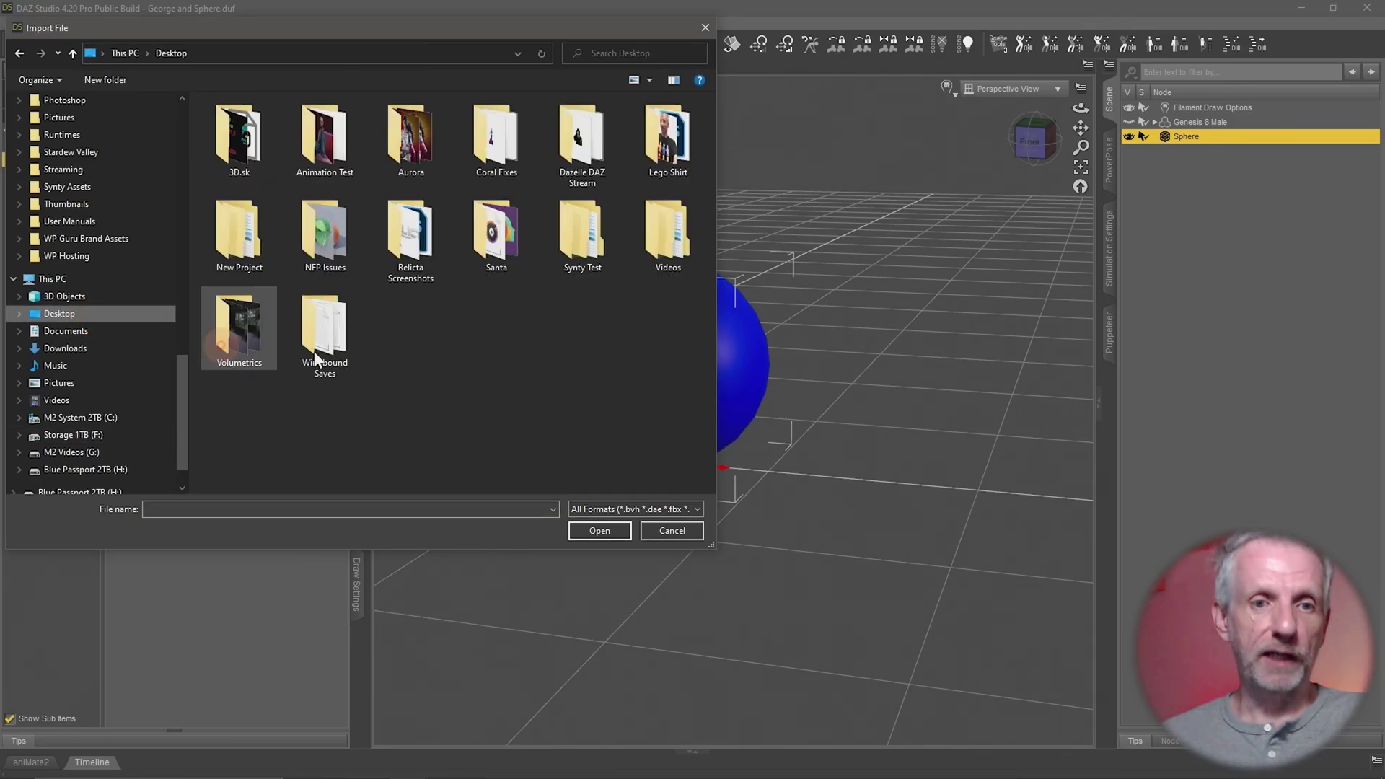
{"action": "left_click", "coordinate": [259, 248]}
{"action": "double_click", "coordinate": [259, 241]}
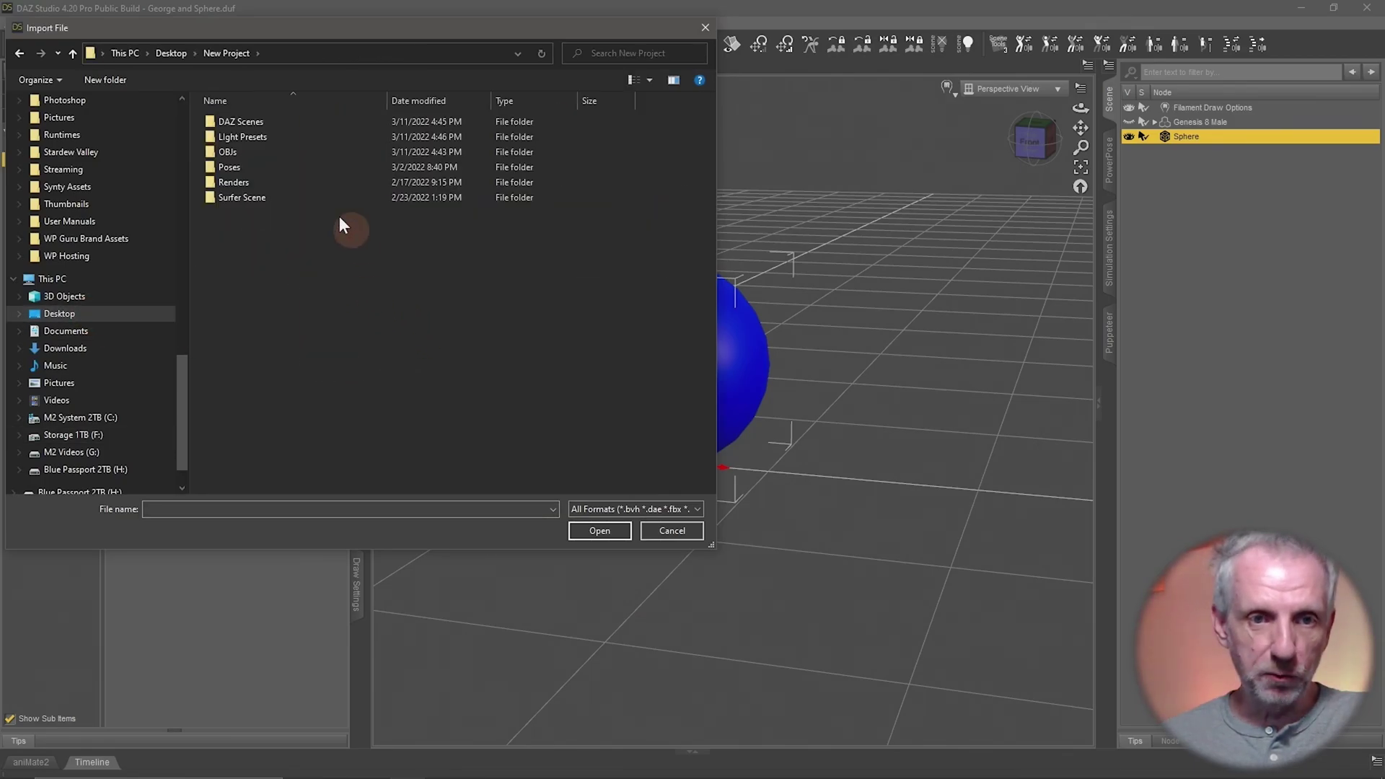
Import Pear Shape.obj from the OBJs folder with default settings and select it.
{"action": "double_click", "coordinate": [275, 155]}
{"action": "left_click", "coordinate": [239, 139]}
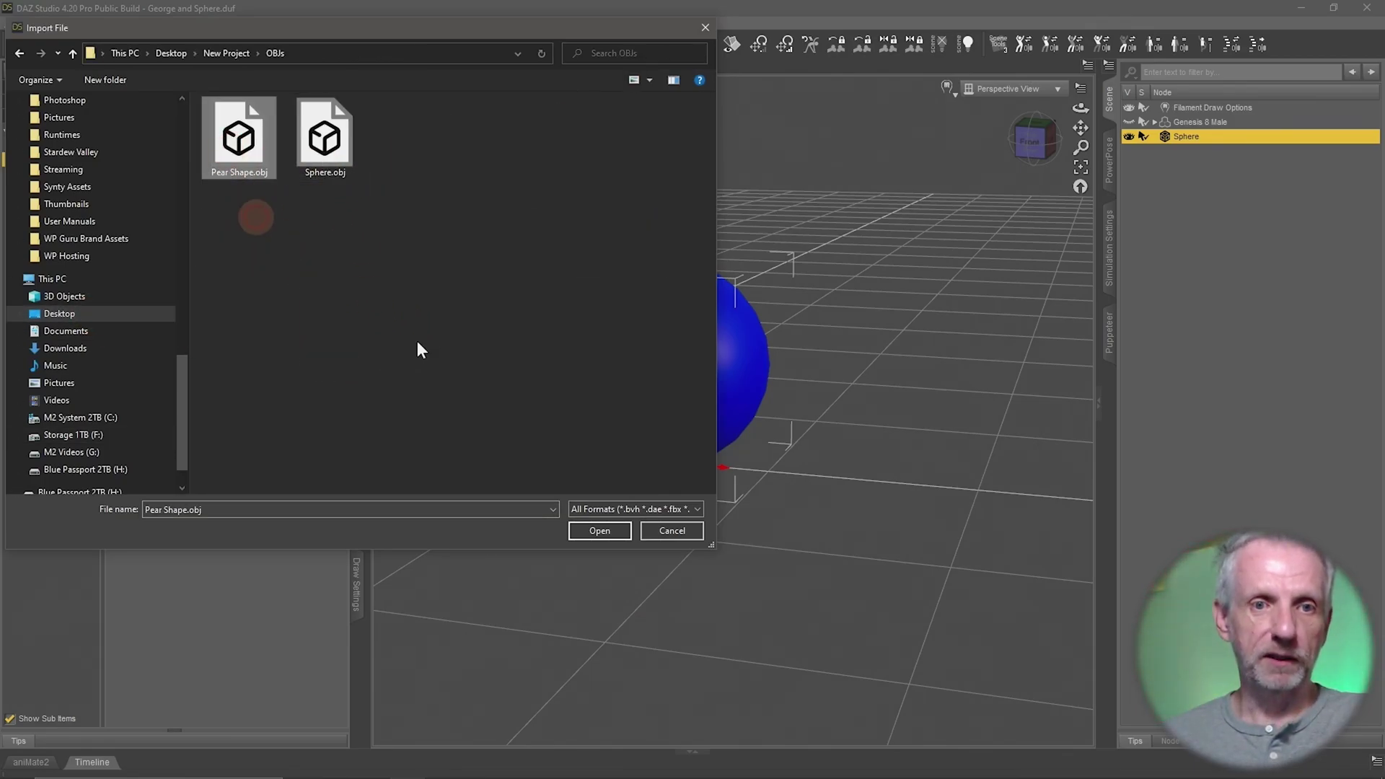
{"action": "left_click", "coordinate": [601, 531]}
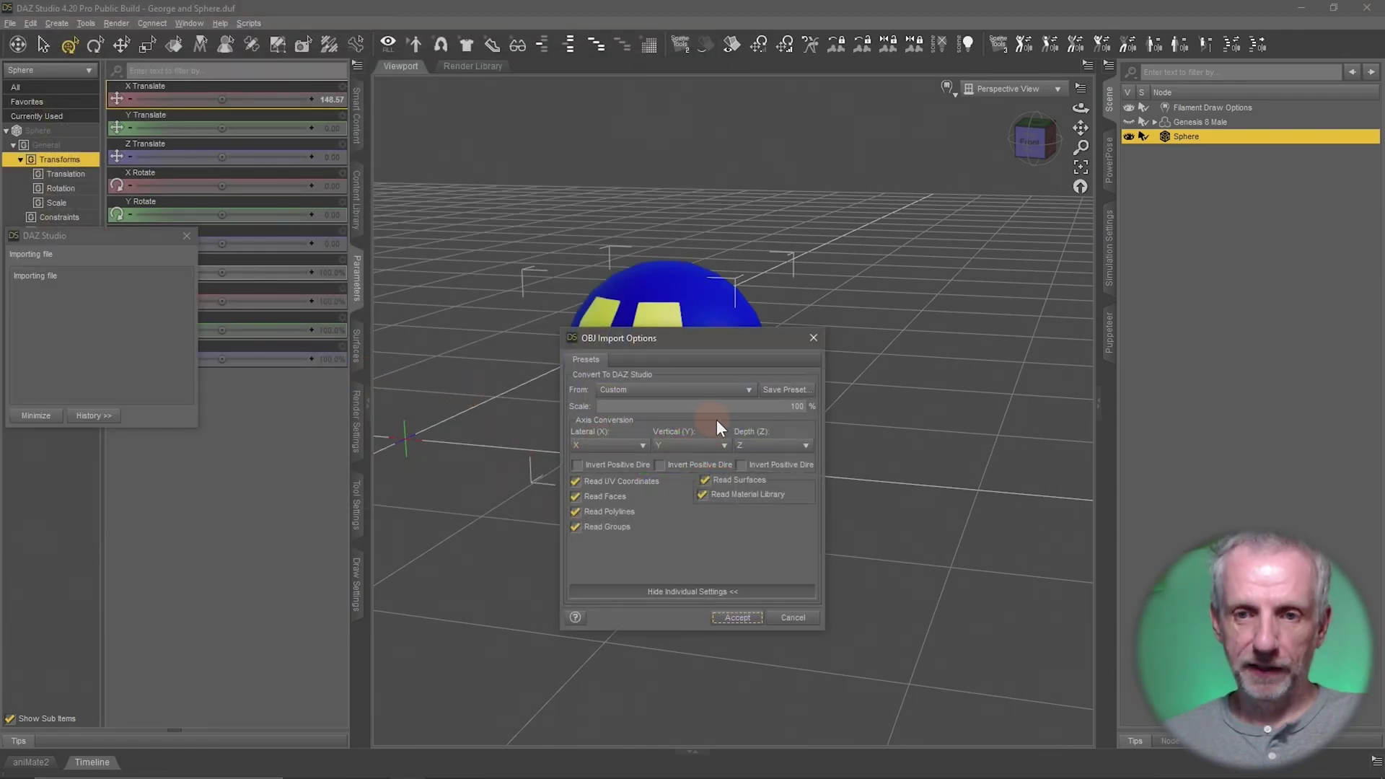
{"action": "left_click", "coordinate": [737, 617]}
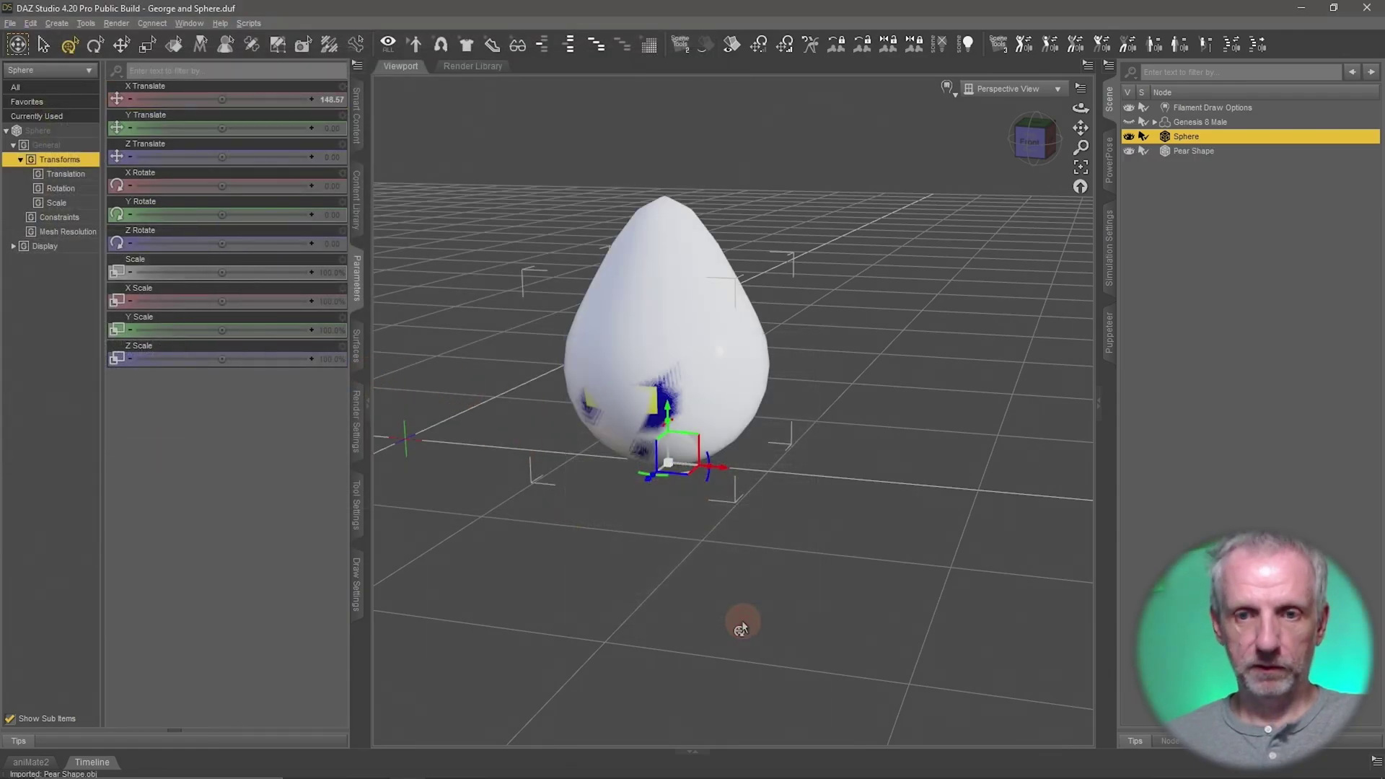
{"action": "left_click", "coordinate": [1215, 151]}
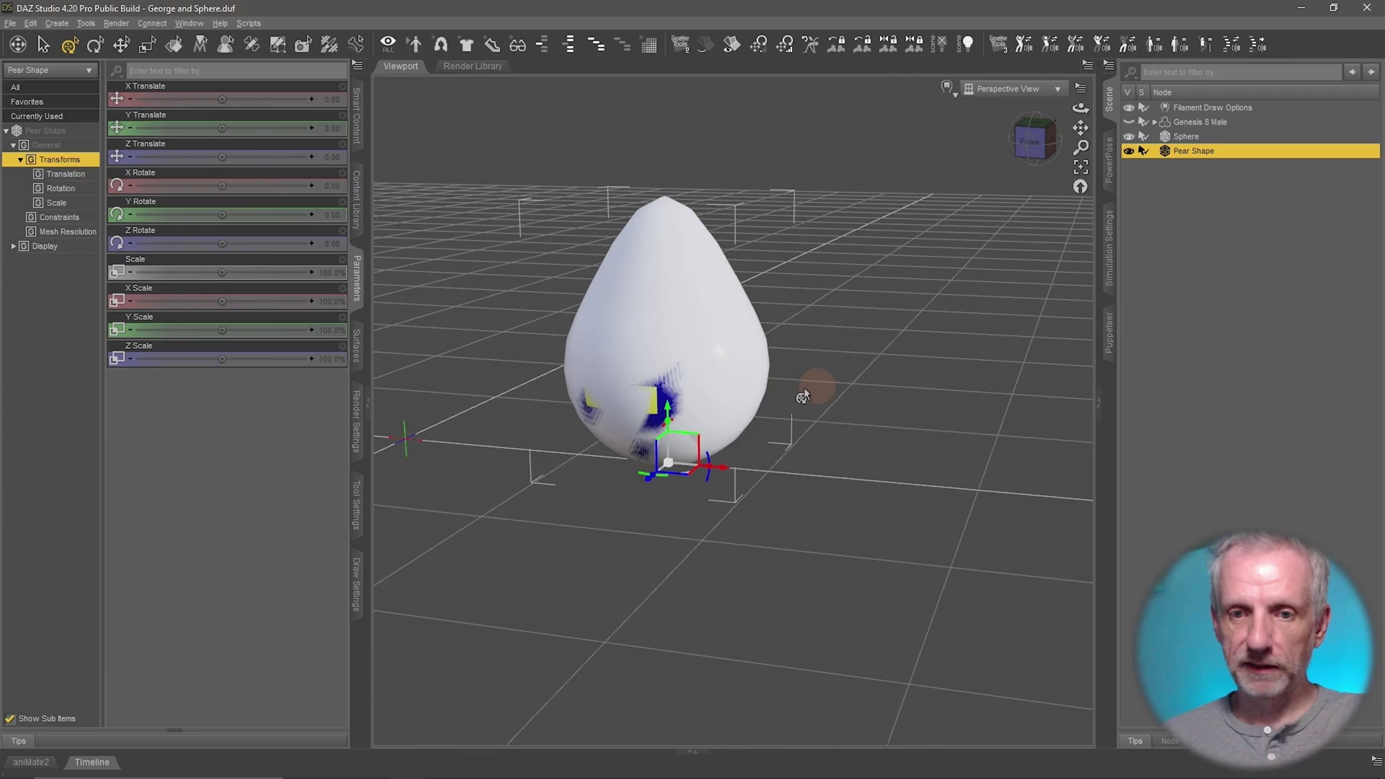
Move the pear along X to 128.52 beside the sphere and orbit to compare them.
{"action": "left_click_drag", "start_coordinate": [722, 474], "coordinate": [924, 555]}
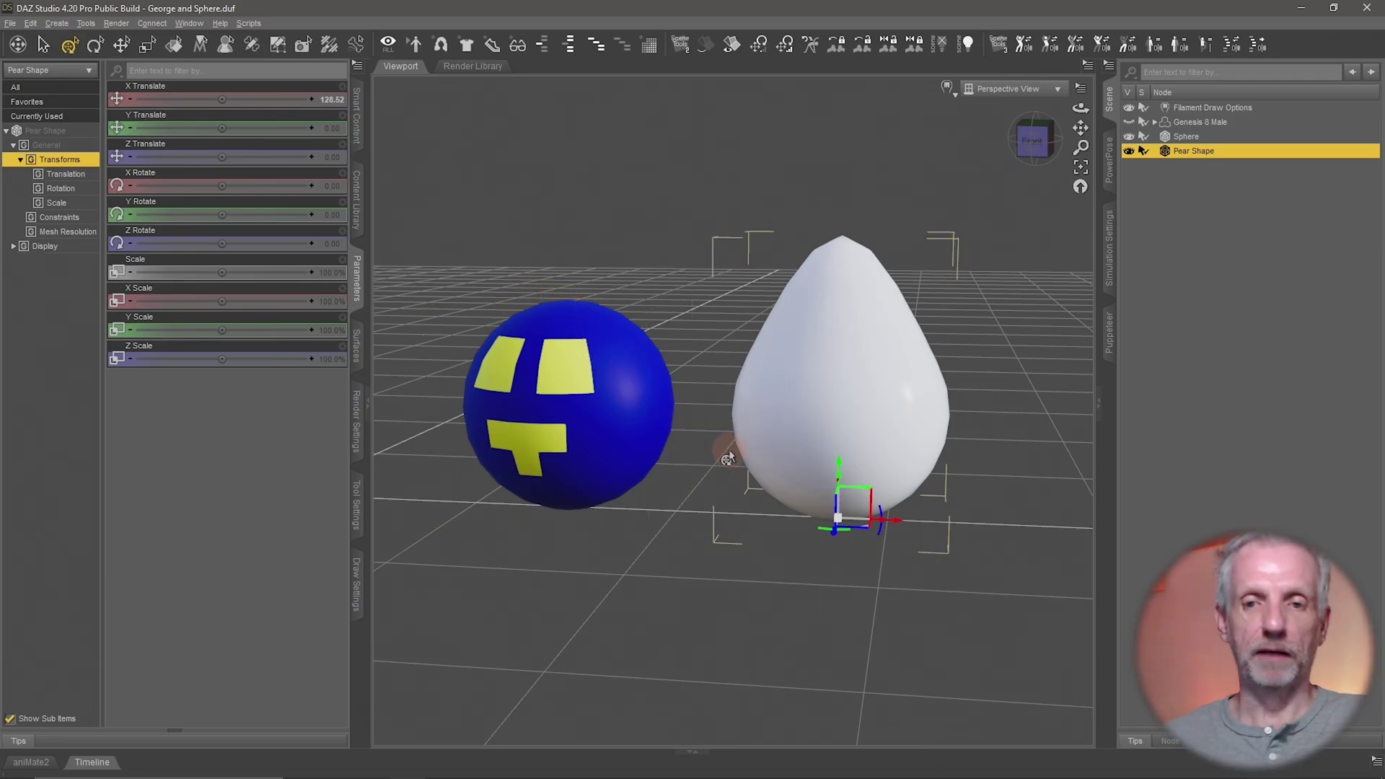
{"action": "left_click_drag", "start_coordinate": [745, 469], "coordinate": [747, 465], "text": "alt"}
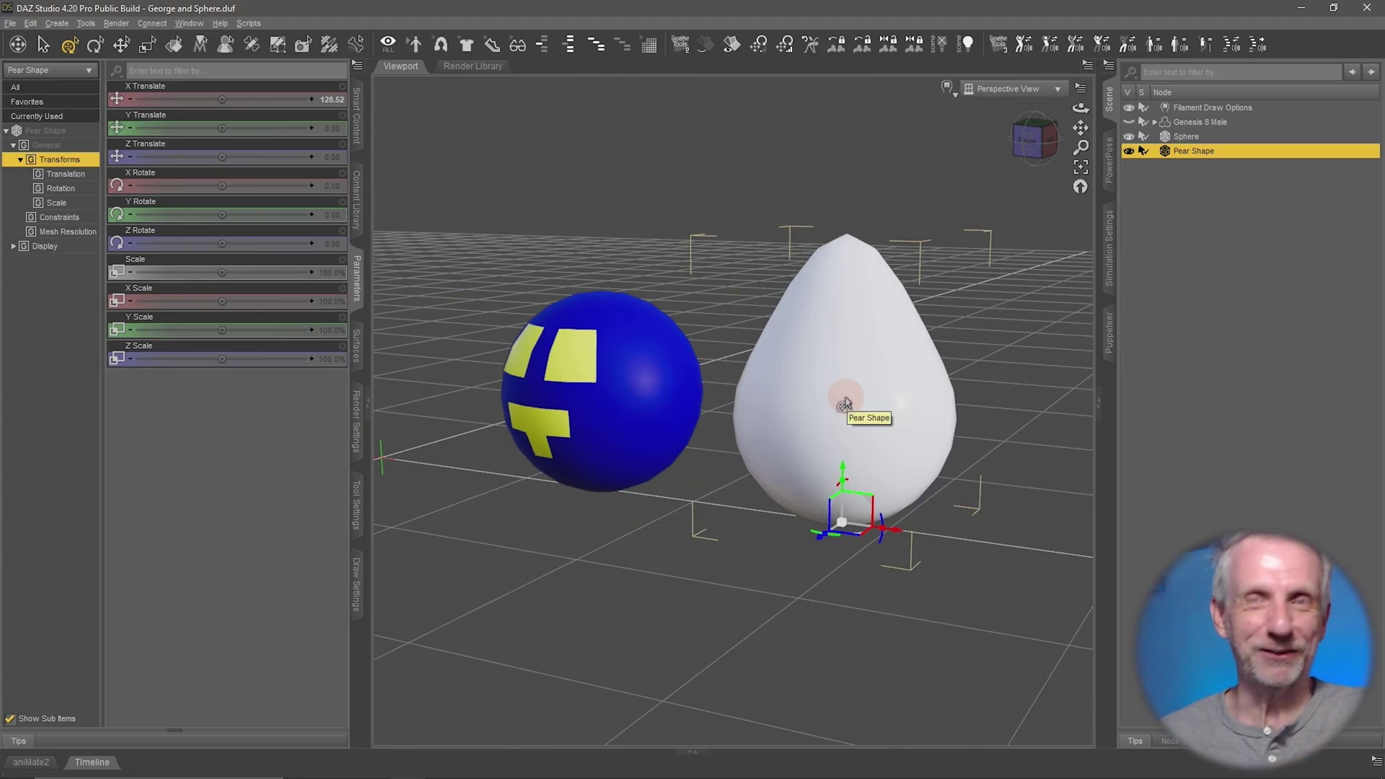
{"action": "left_click_drag", "start_coordinate": [845, 402], "coordinate": [700, 455], "text": "alt"}
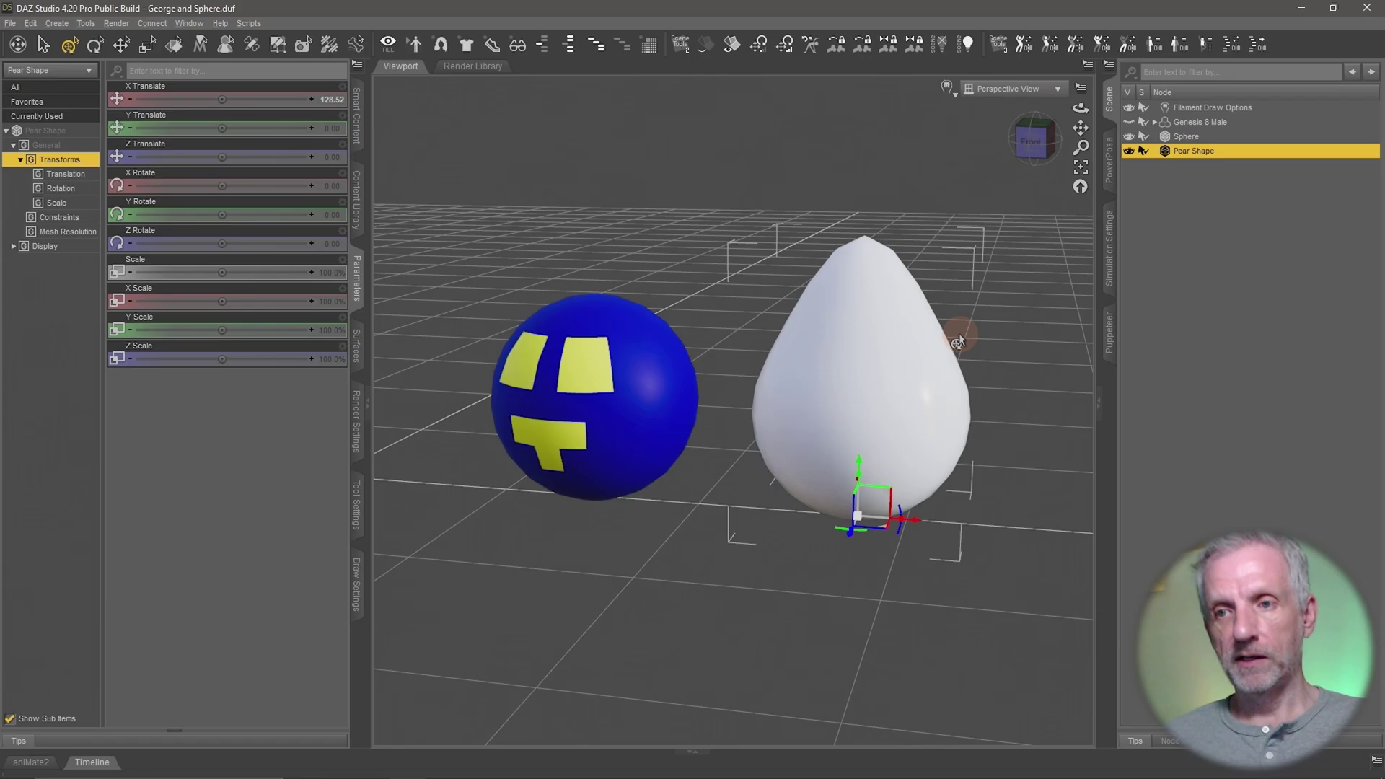
Delete the Pear Shape object, then select and frame the sphere for morph loading.
{"action": "key", "text": "Delete"}
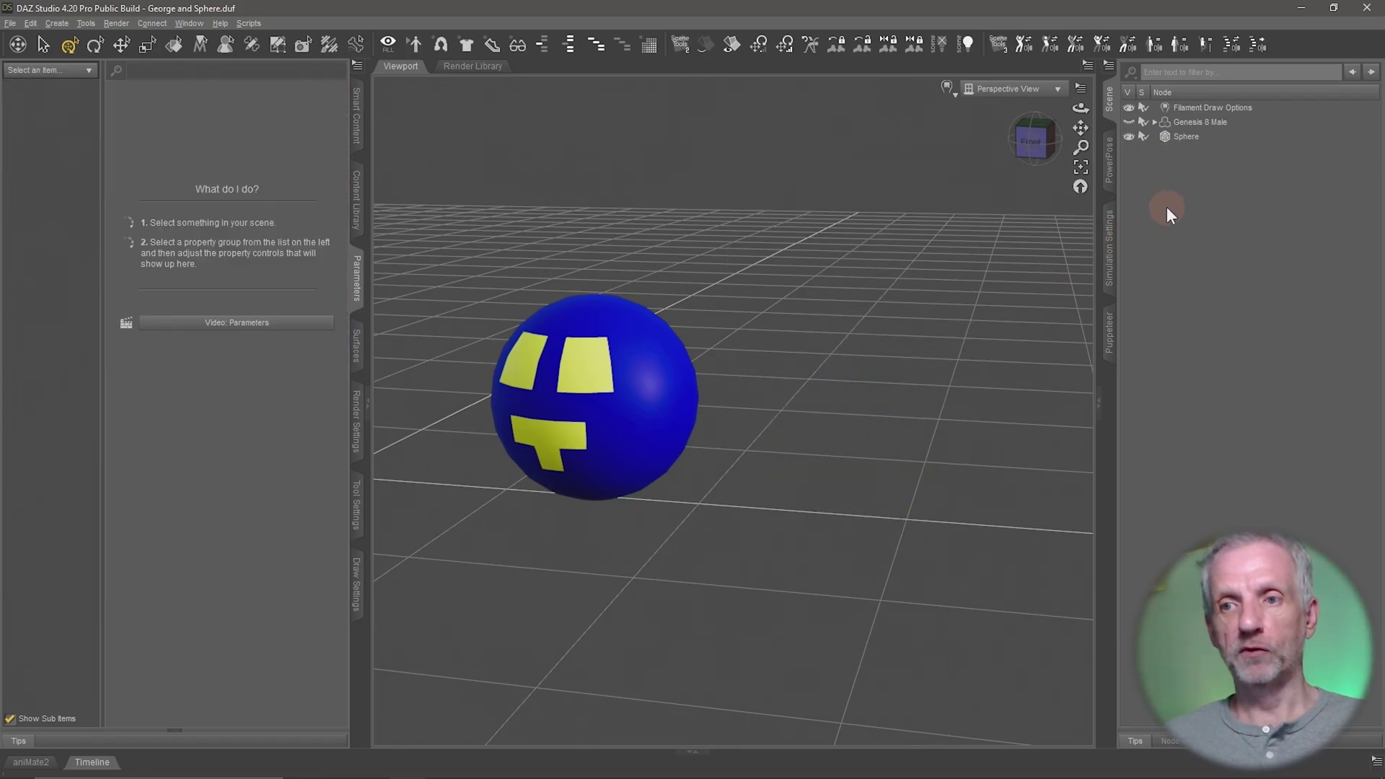
{"action": "left_click", "coordinate": [637, 393]}
{"action": "key", "text": "ctrl+f"}
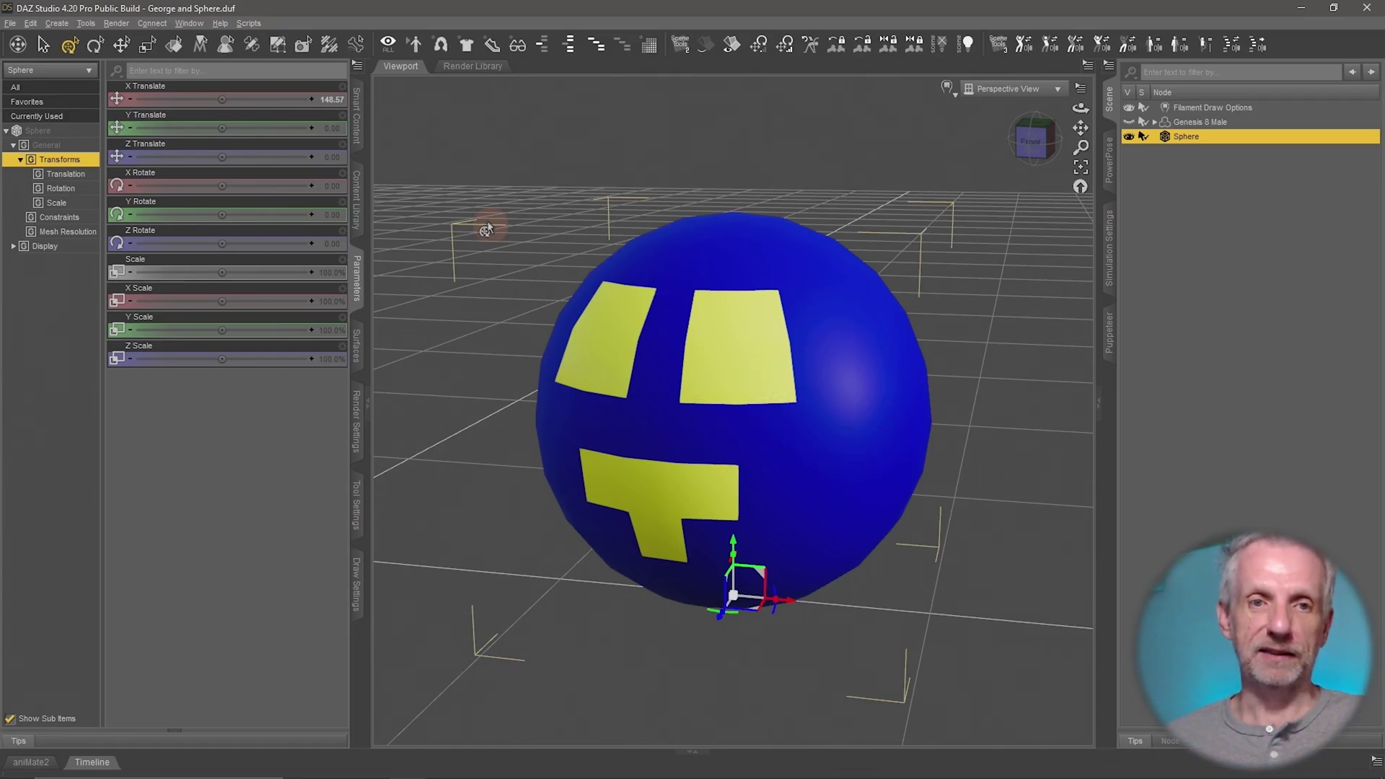
{"action": "left_click", "coordinate": [31, 20]}
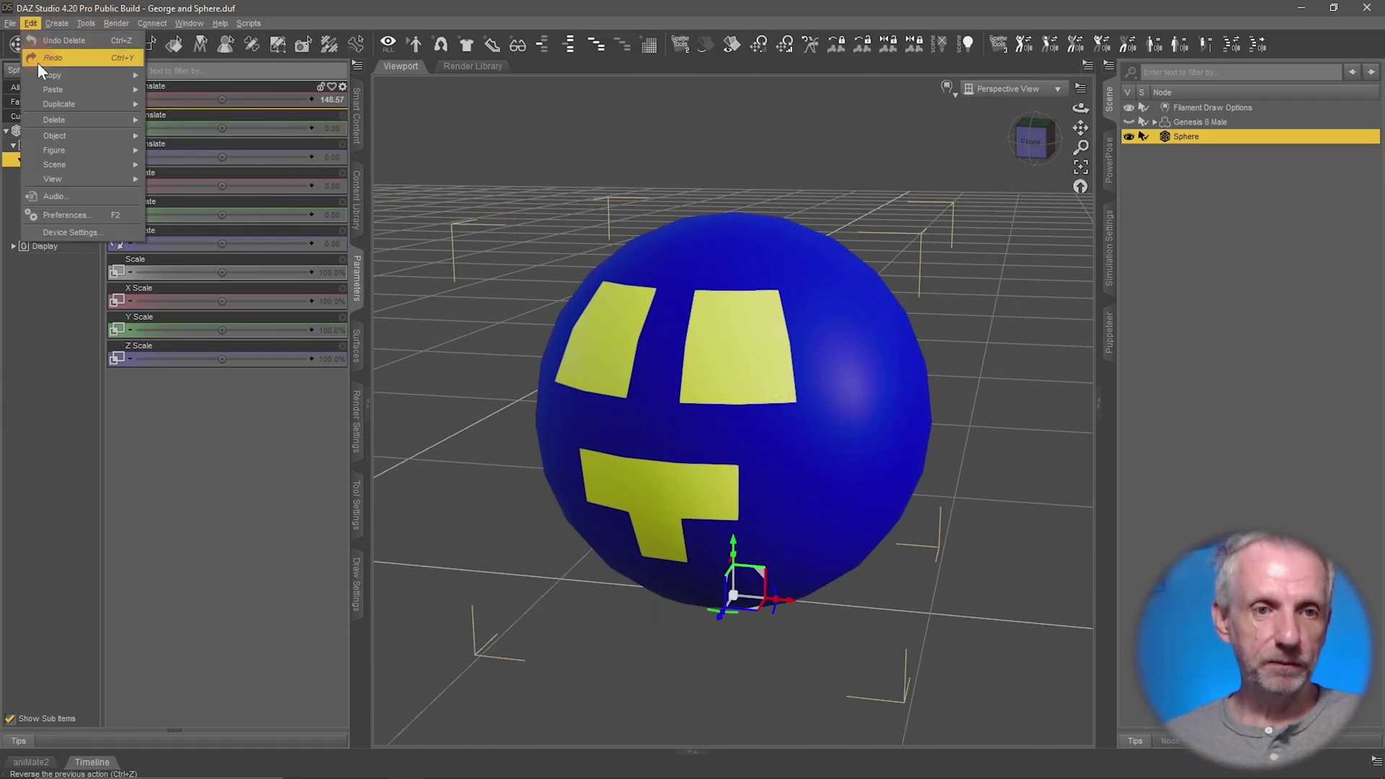
{"action": "mouse_move", "coordinate": [65, 137]}
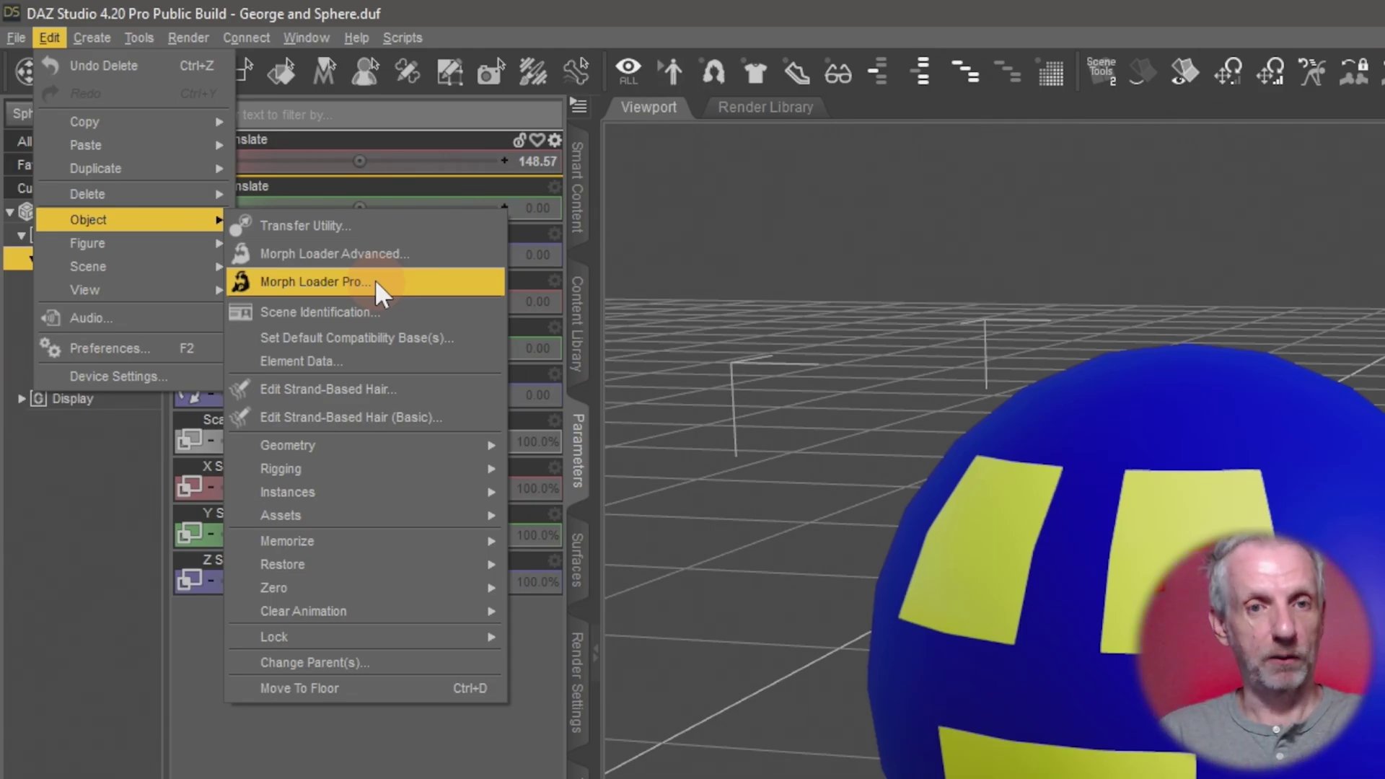
In Morph Loader Pro, choose Pear Shape.obj as the morph file for the sphere.
{"action": "left_click", "coordinate": [375, 279]}
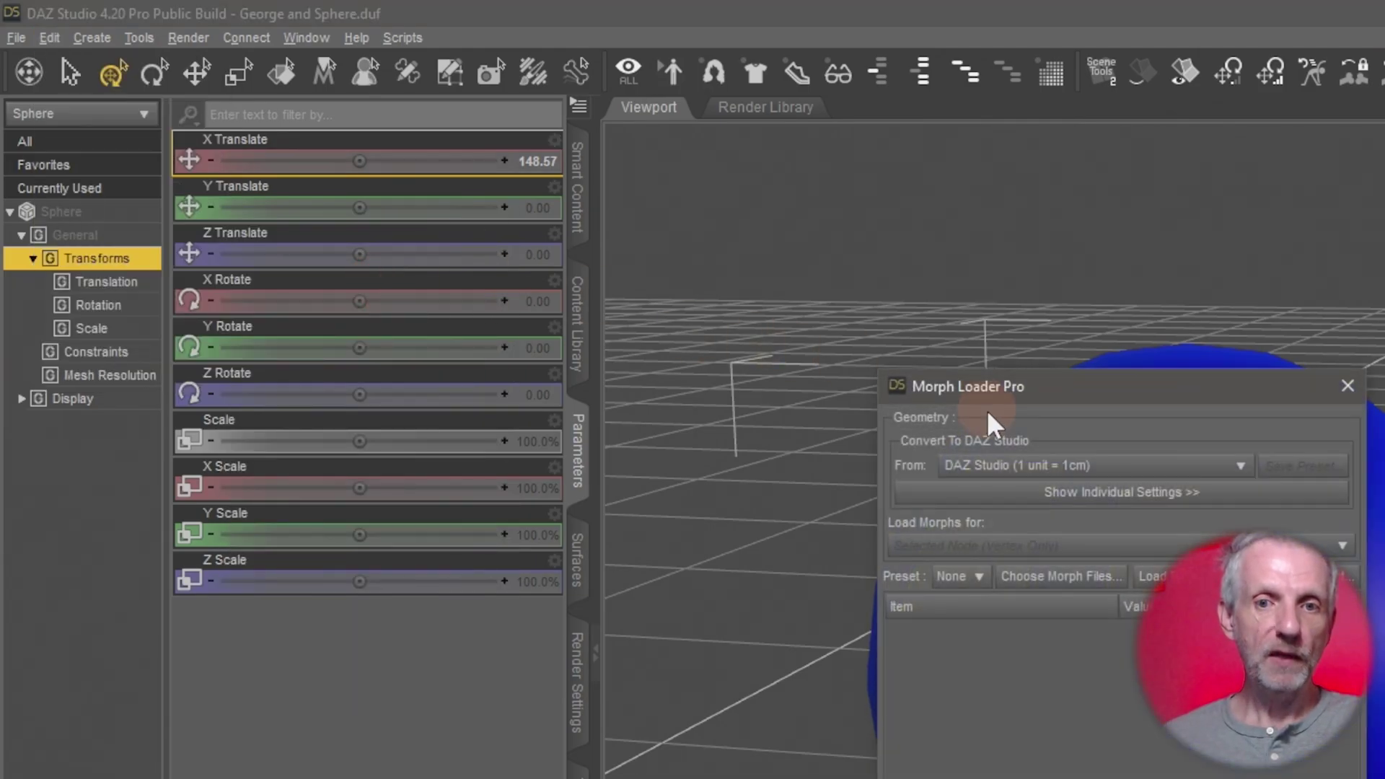
{"action": "left_click_drag", "start_coordinate": [1110, 395], "coordinate": [503, 55]}
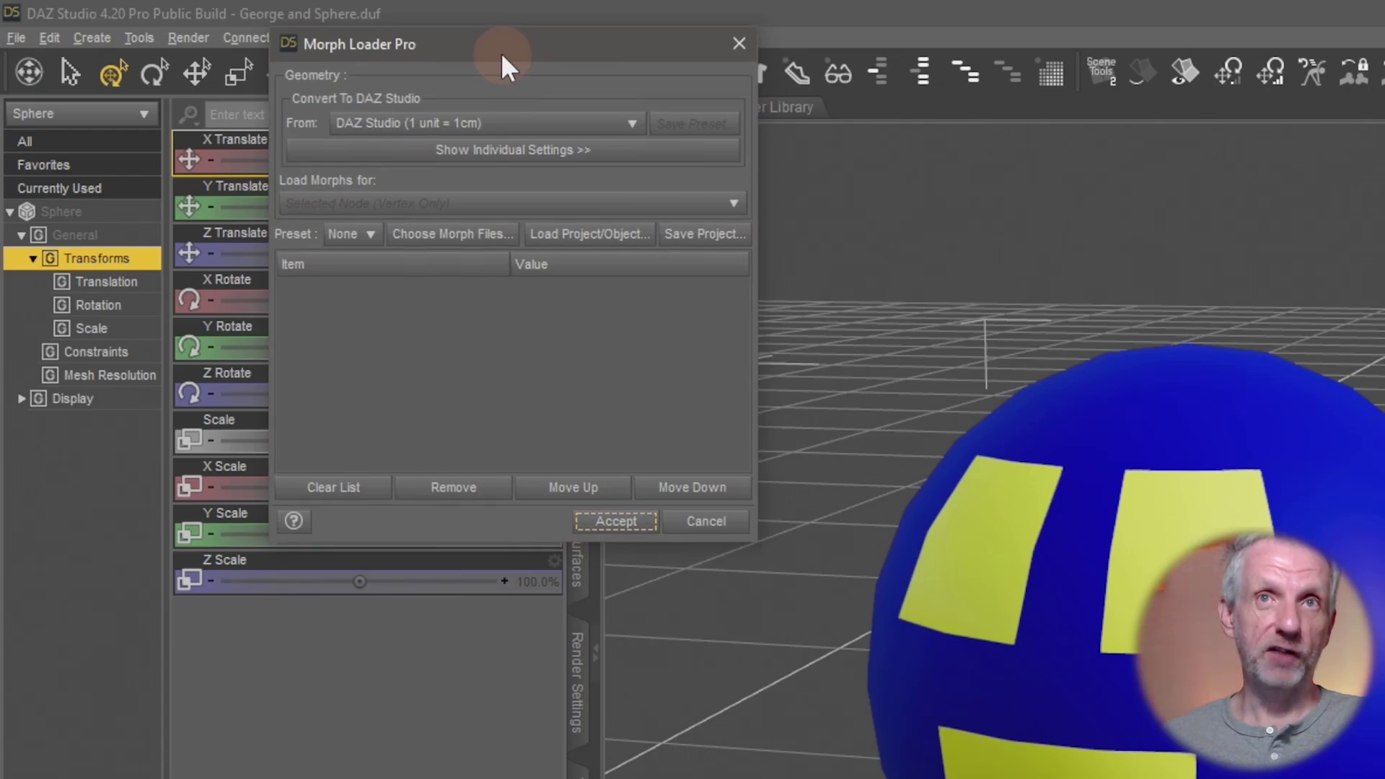
{"action": "left_click", "coordinate": [483, 233]}
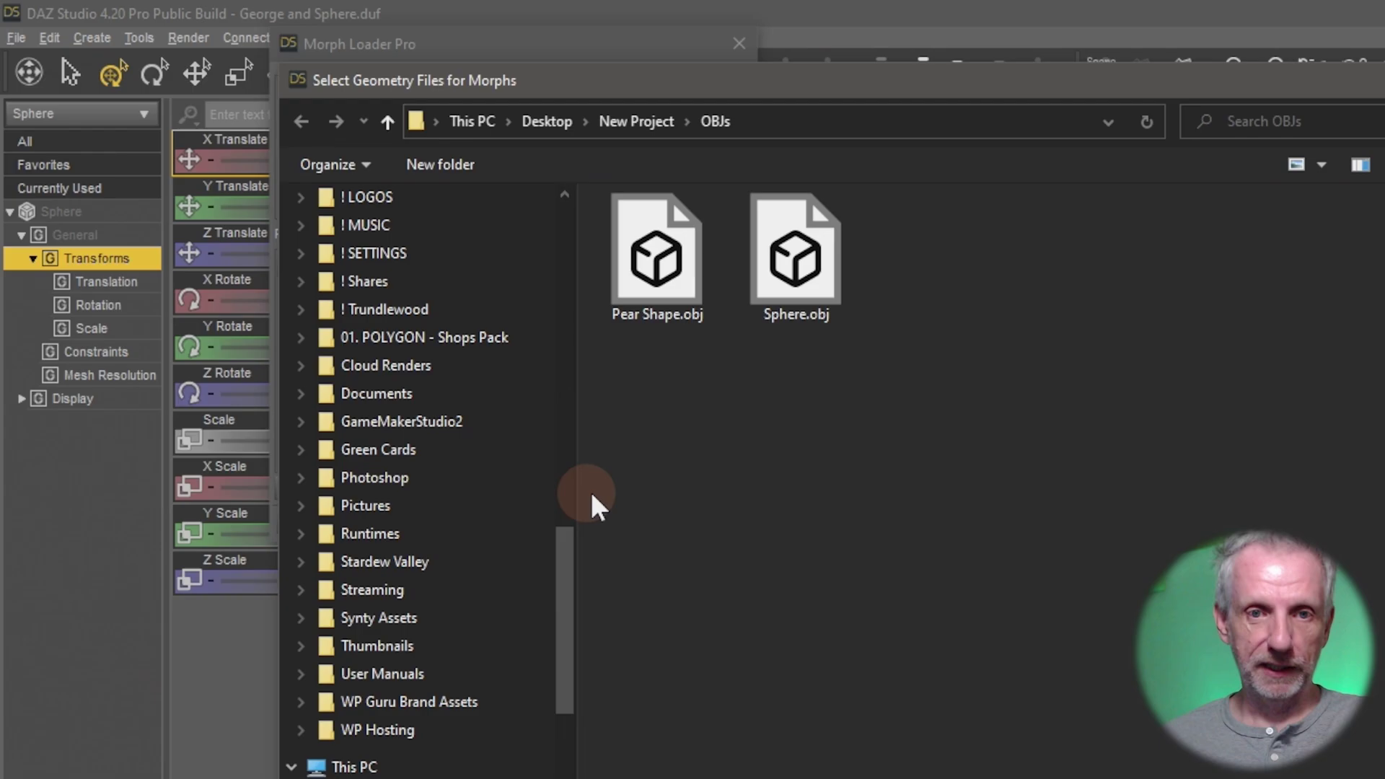
{"action": "left_click", "coordinate": [709, 272]}
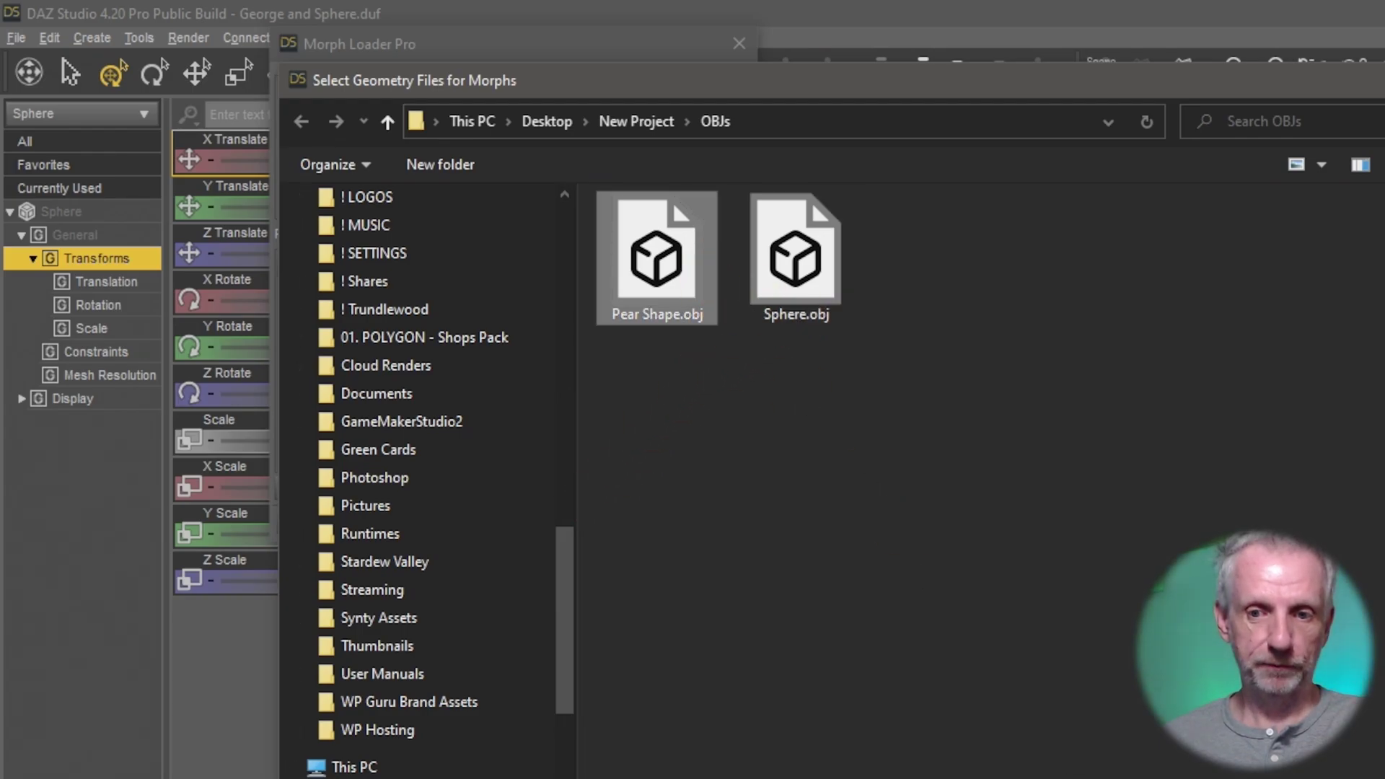
{"action": "key", "text": "Return"}
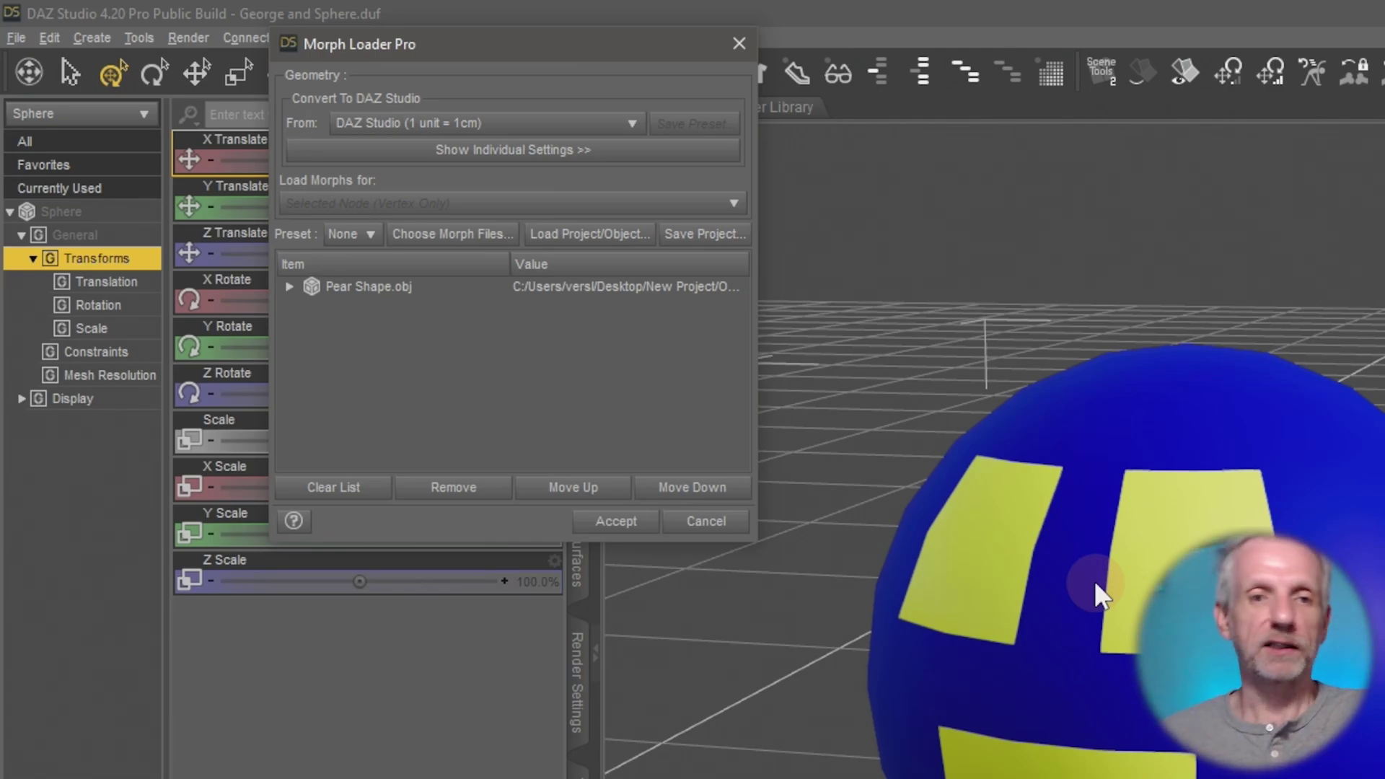
Set Reverse Deformations to Yes for Pear Shape.obj and accept to create the morph.
{"action": "left_click", "coordinate": [290, 287]}
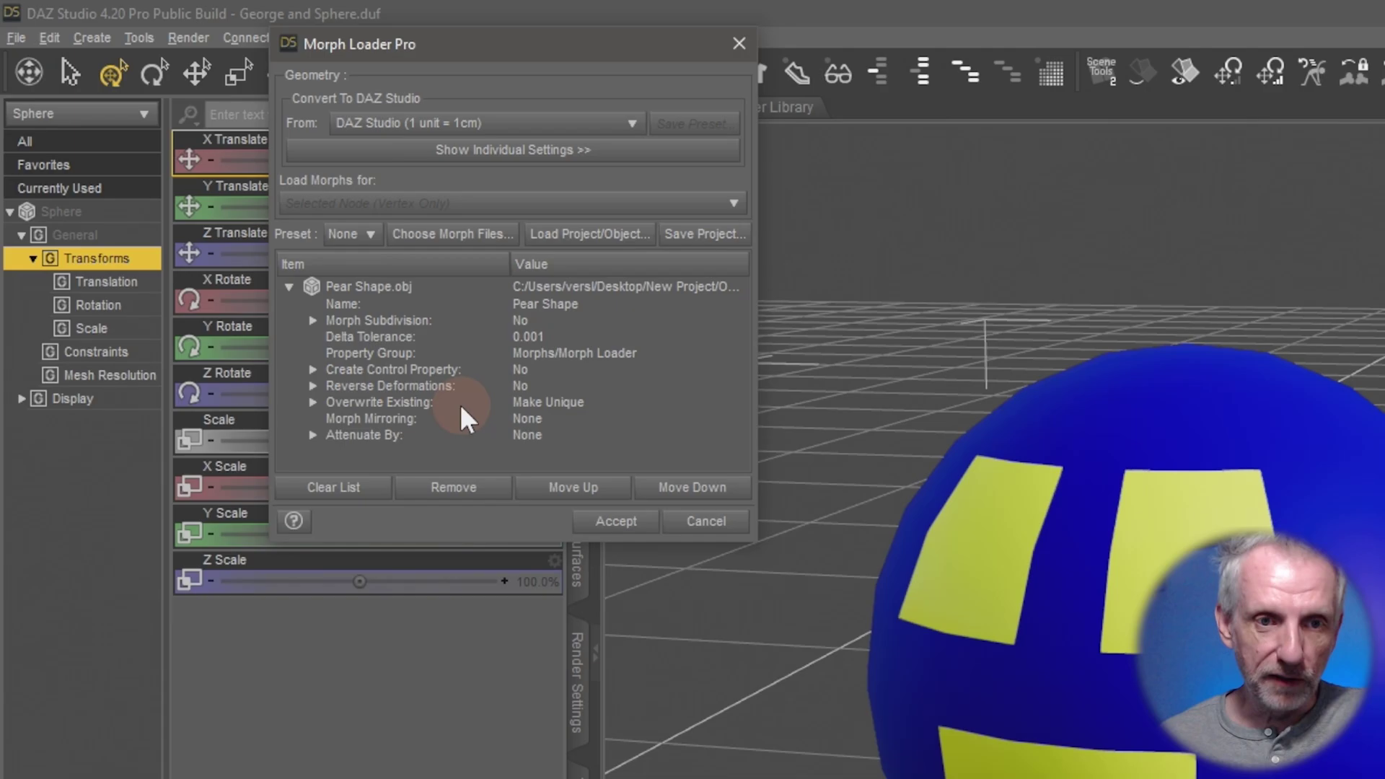
{"action": "left_click", "coordinate": [523, 385]}
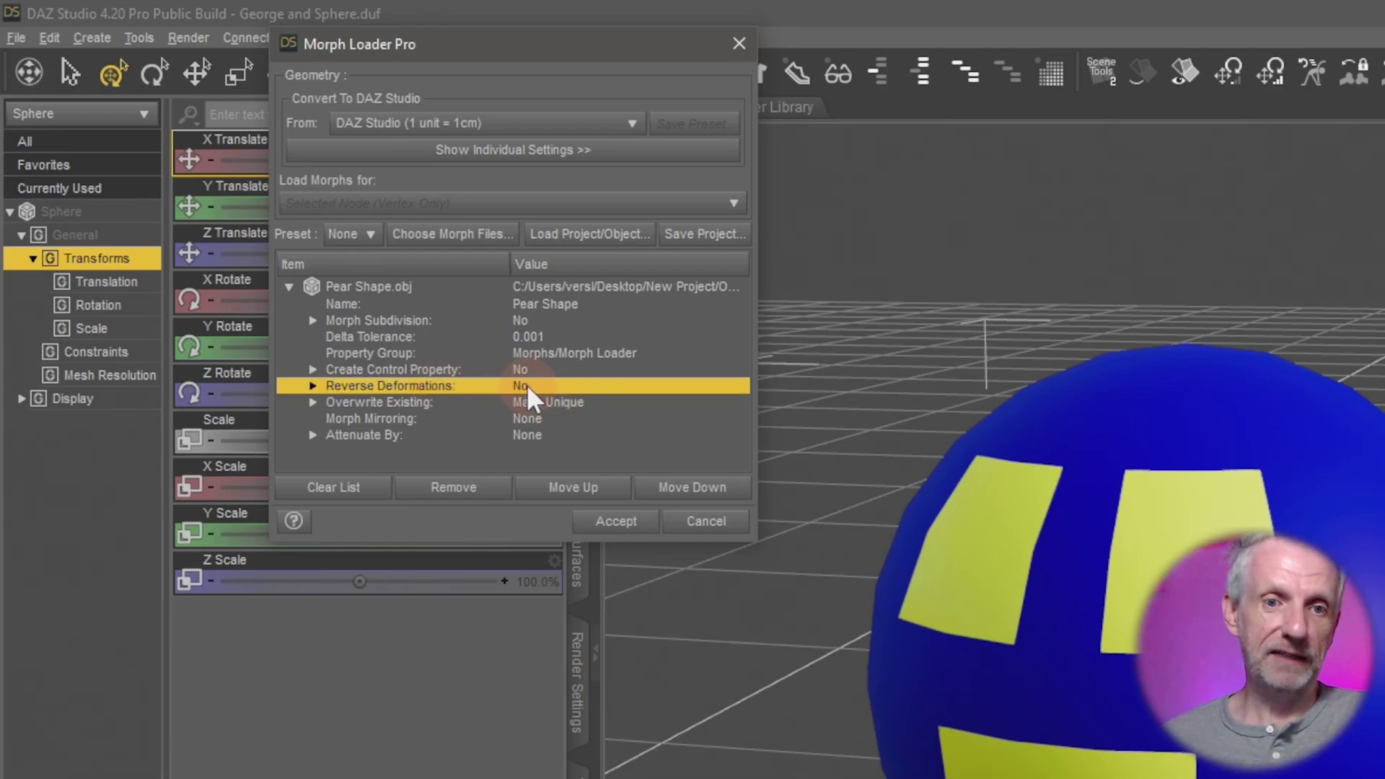
{"action": "left_click", "coordinate": [547, 395]}
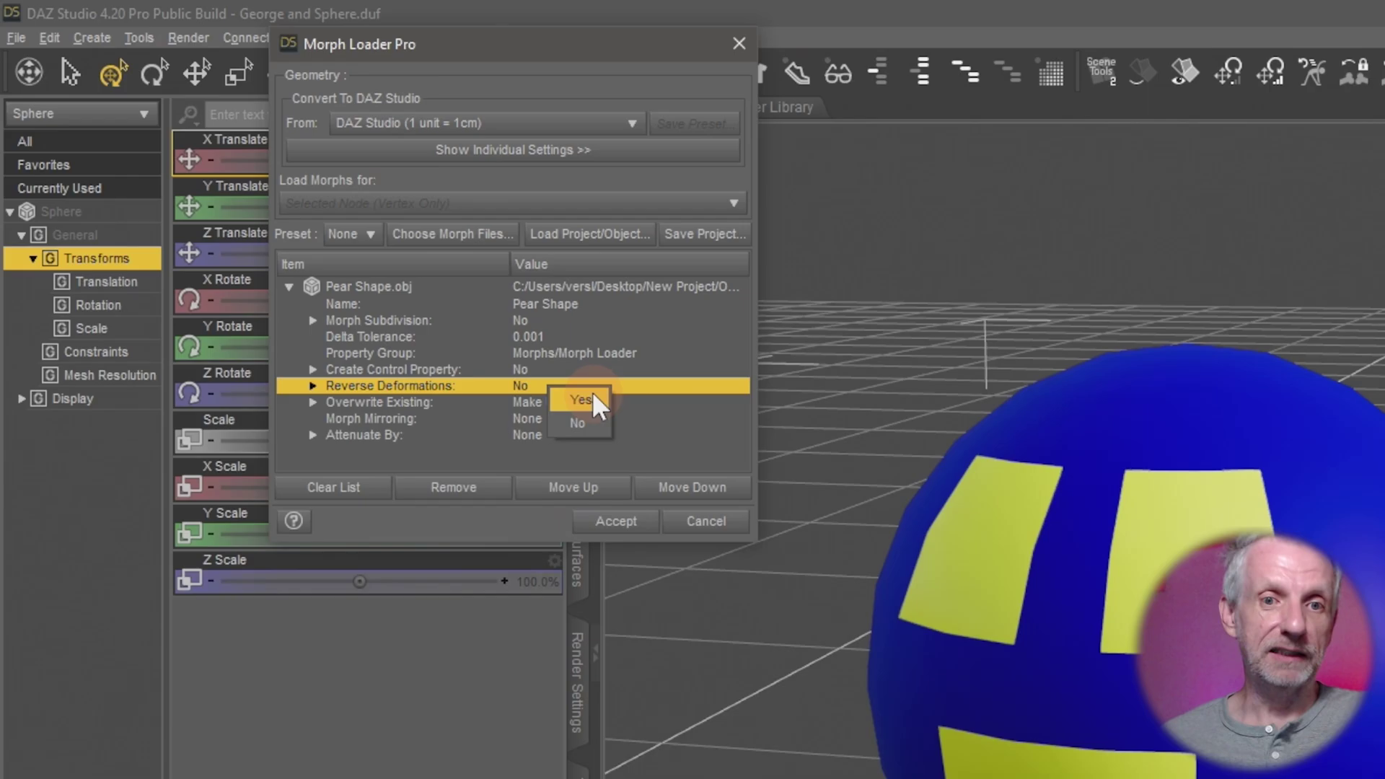
{"action": "left_click", "coordinate": [580, 399]}
{"action": "left_click", "coordinate": [616, 521]}
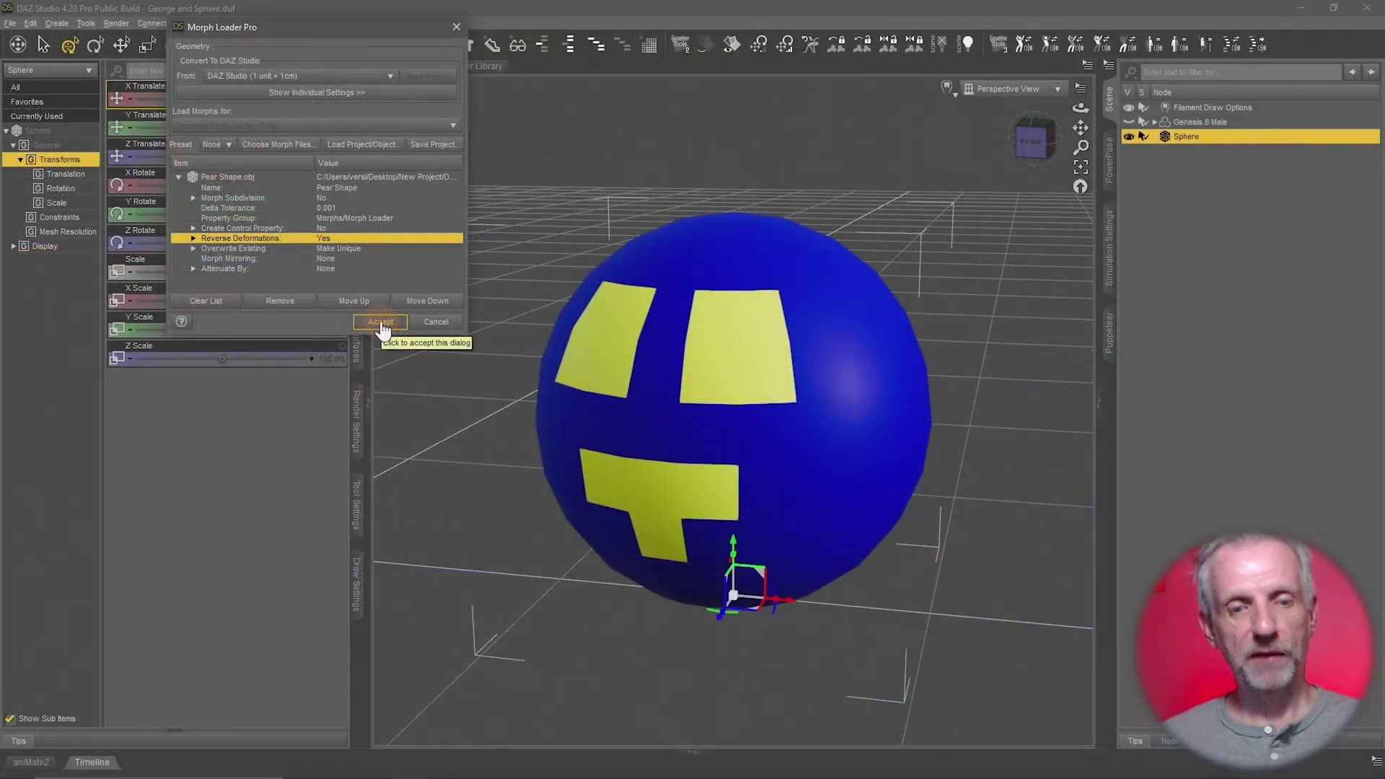
{"action": "left_click", "coordinate": [381, 322]}
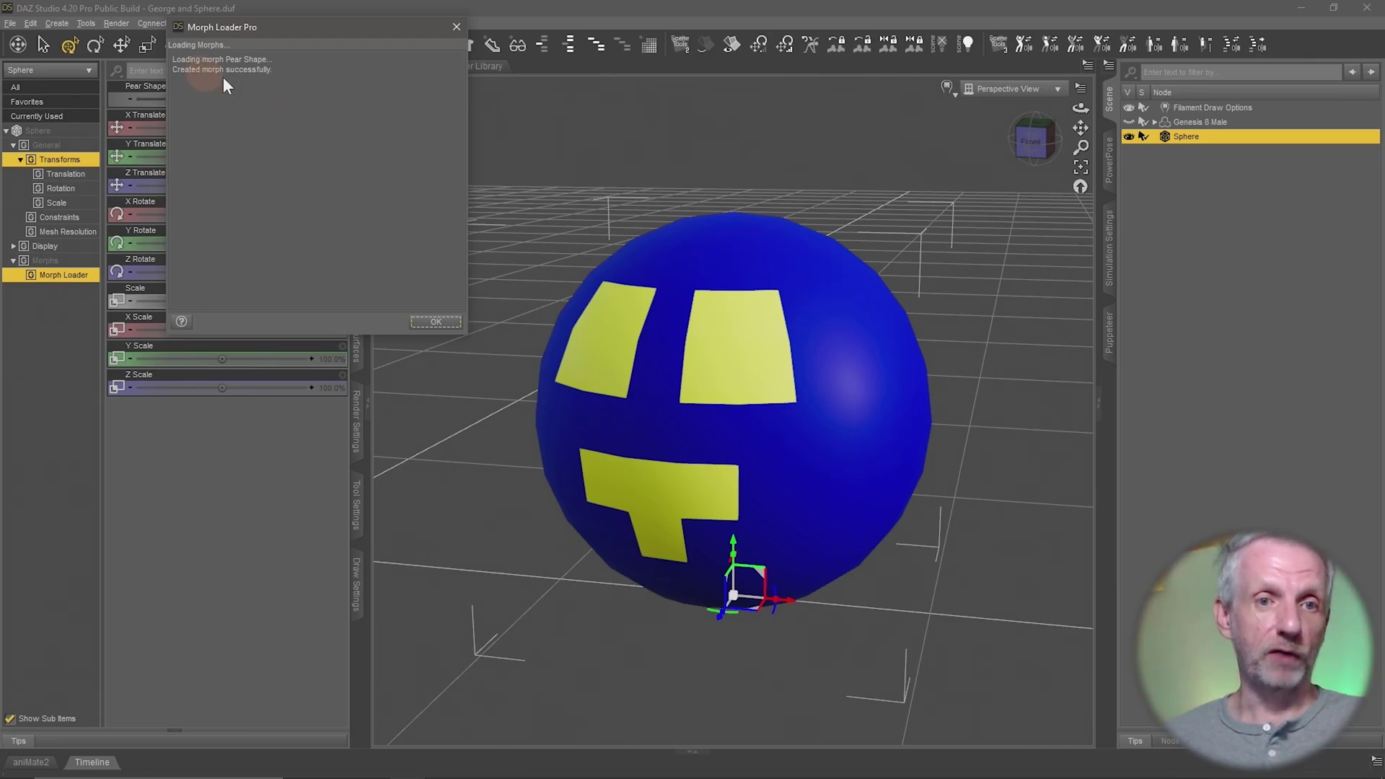
Dismiss the loading log and filter Parameters to Morphs > Morph Loader.
{"action": "left_click", "coordinate": [436, 321]}
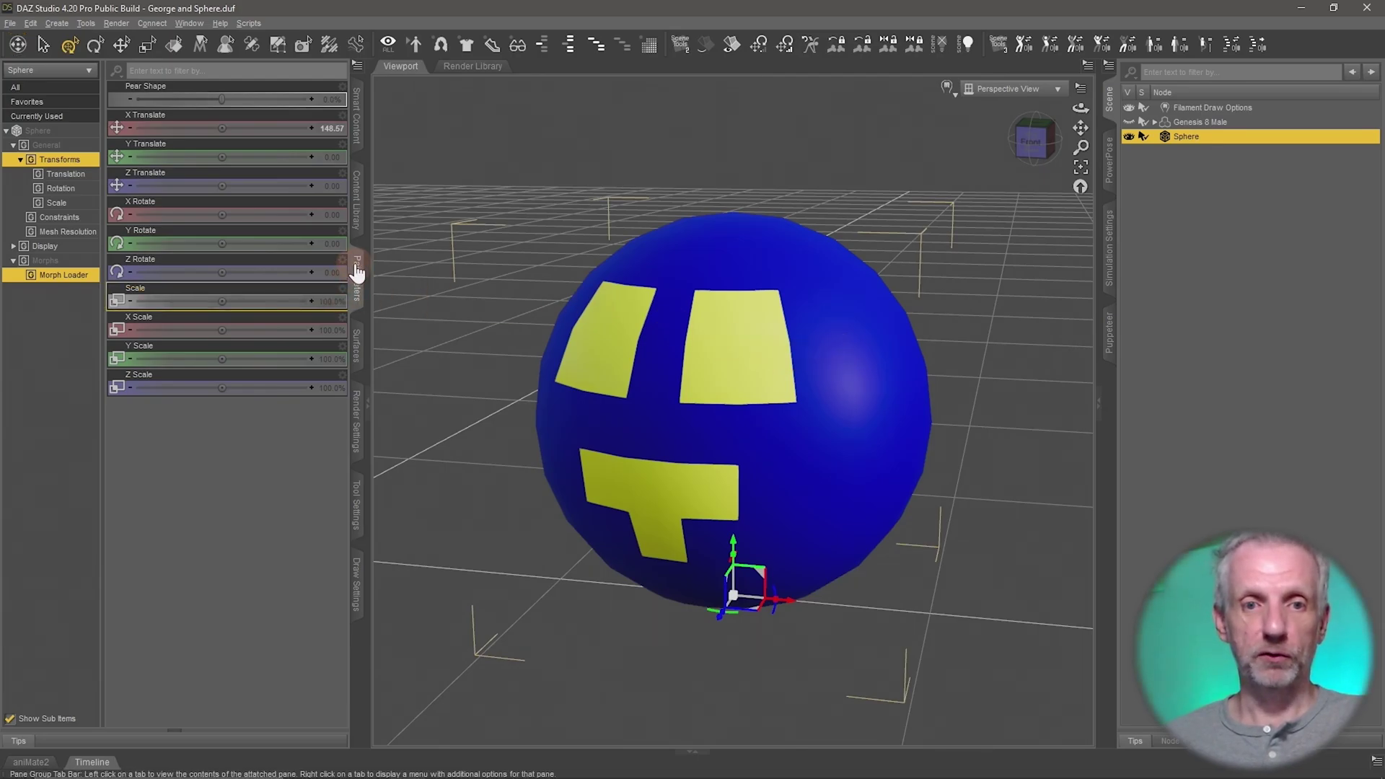
{"action": "left_click", "coordinate": [56, 261]}
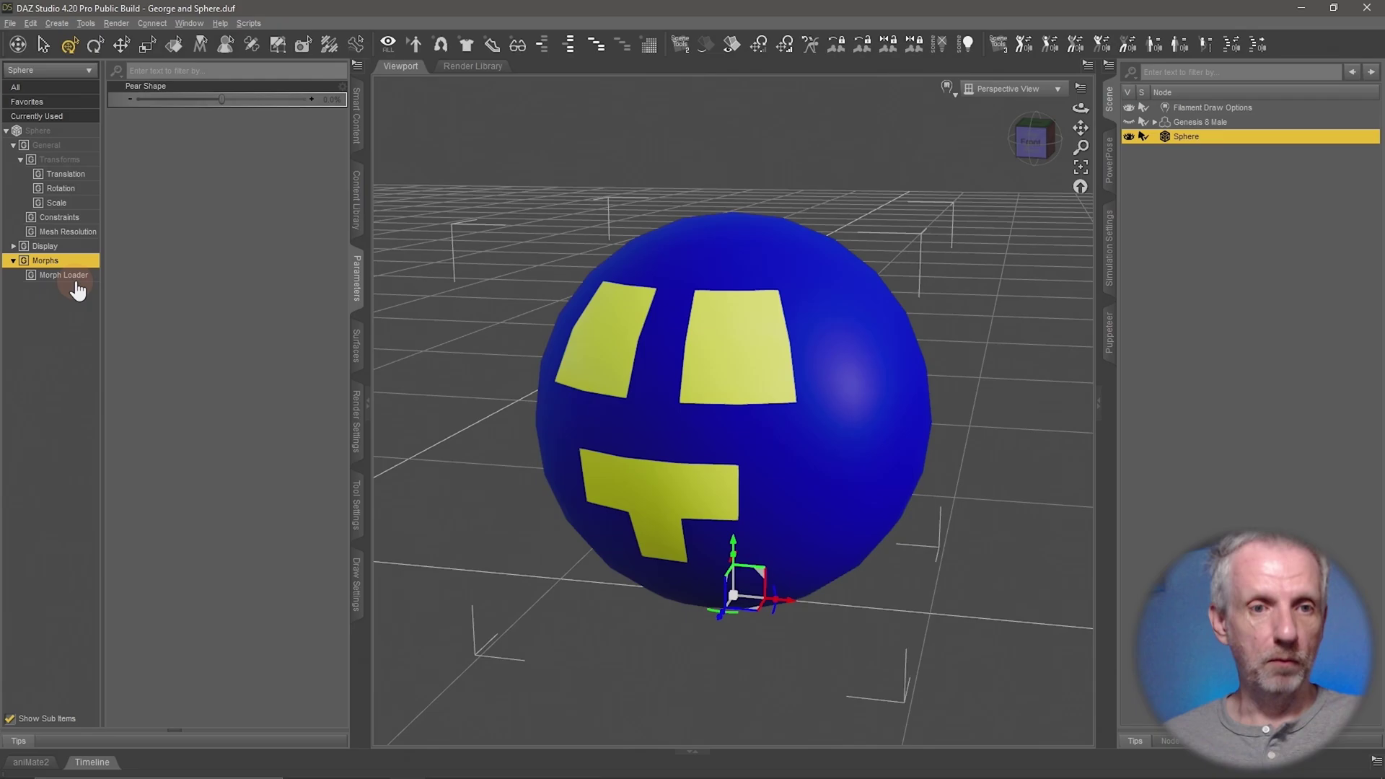
{"action": "left_click", "coordinate": [75, 277]}
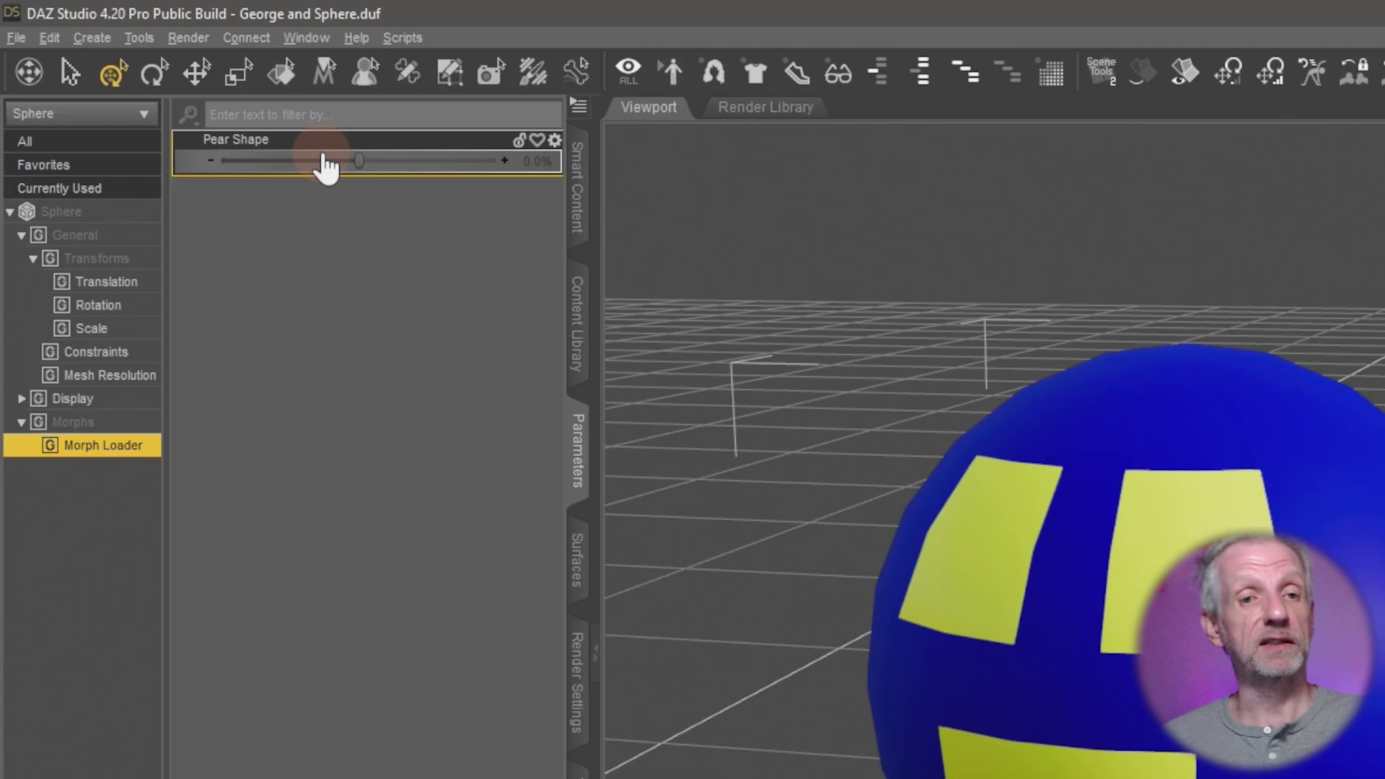
{"action": "mouse_move", "coordinate": [325, 155]}
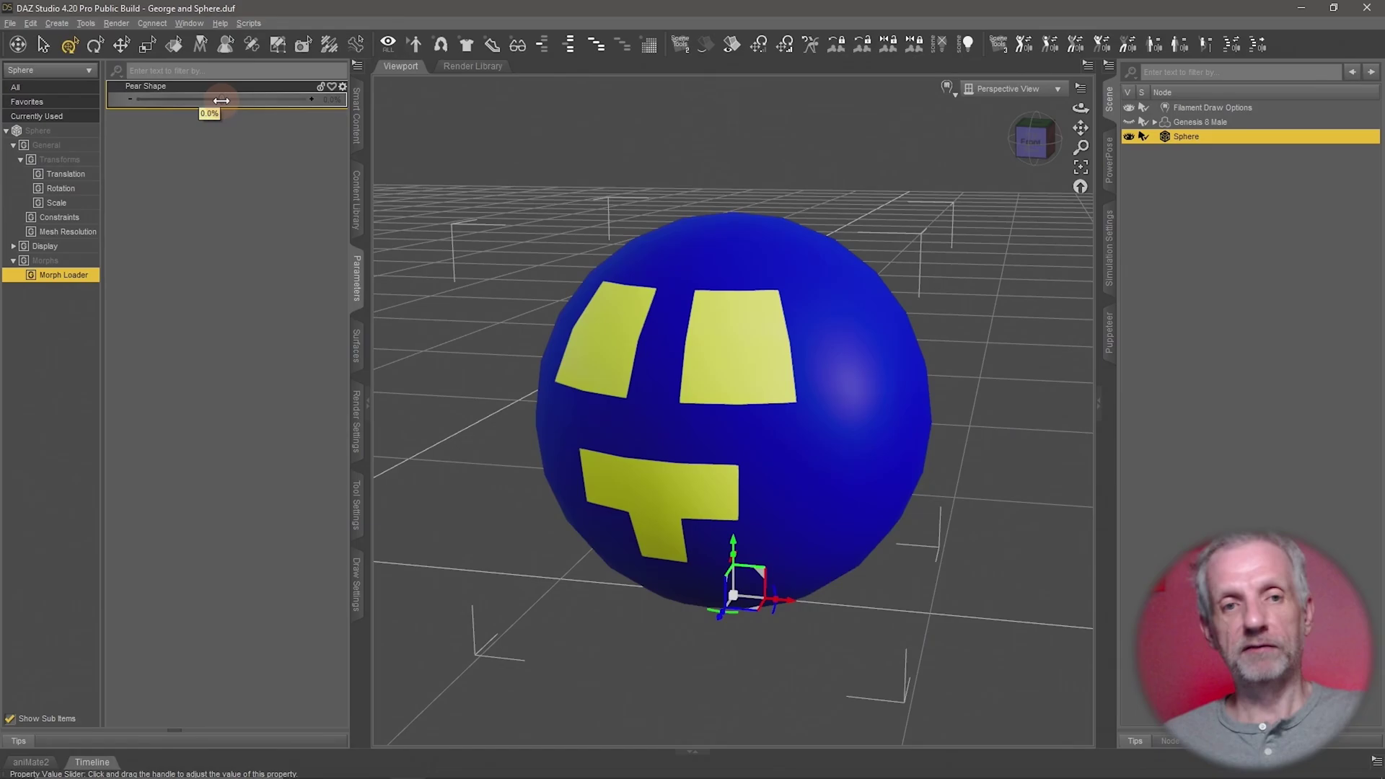
Dial Pear Shape to 100%, orbit, then settle it around 58% for a pear shape.
{"action": "left_click_drag", "start_coordinate": [361, 163], "coordinate": [539, 178]}
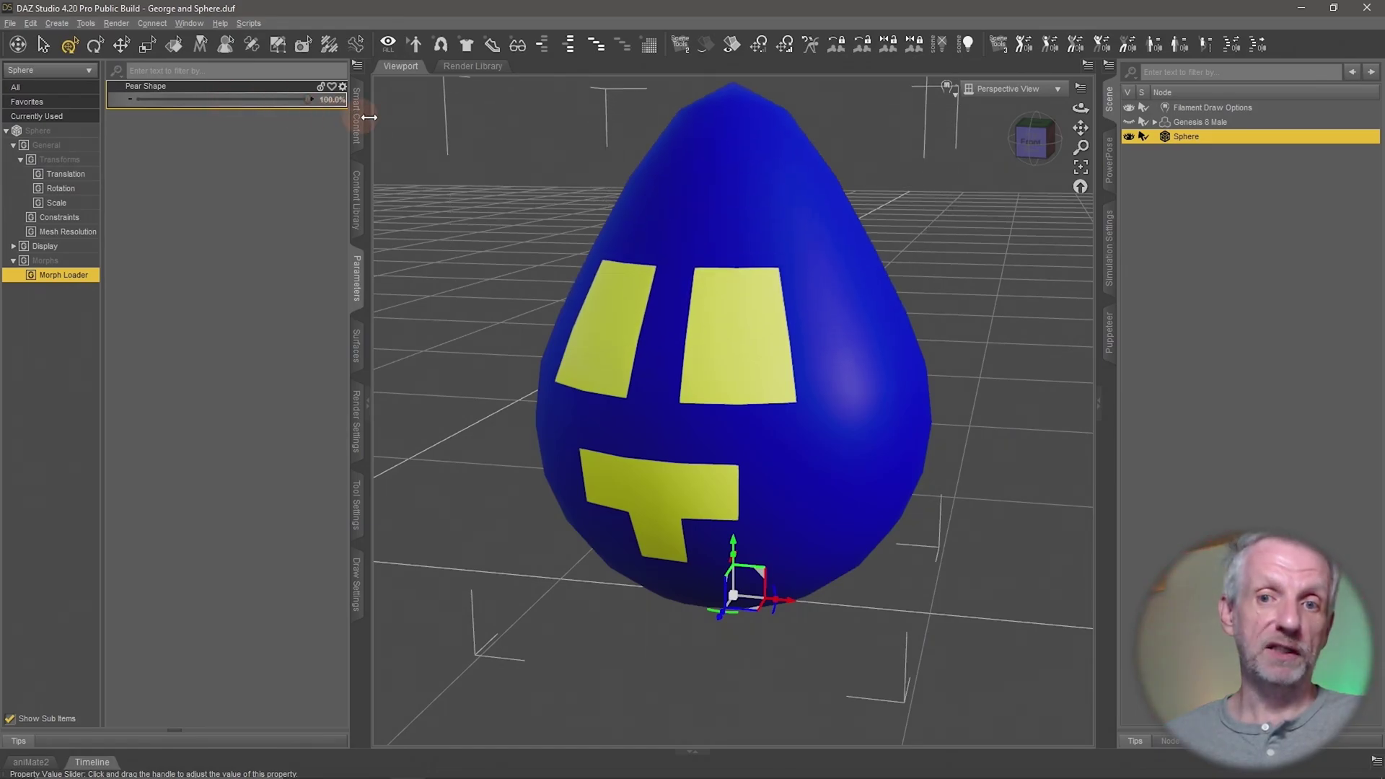
{"action": "mouse_move", "coordinate": [604, 246]}
{"action": "left_mouse_down", "text": "alt"}
{"action": "mouse_move", "coordinate": [588, 233]}
{"action": "mouse_move", "coordinate": [605, 259]}
{"action": "left_mouse_up", "text": "alt"}
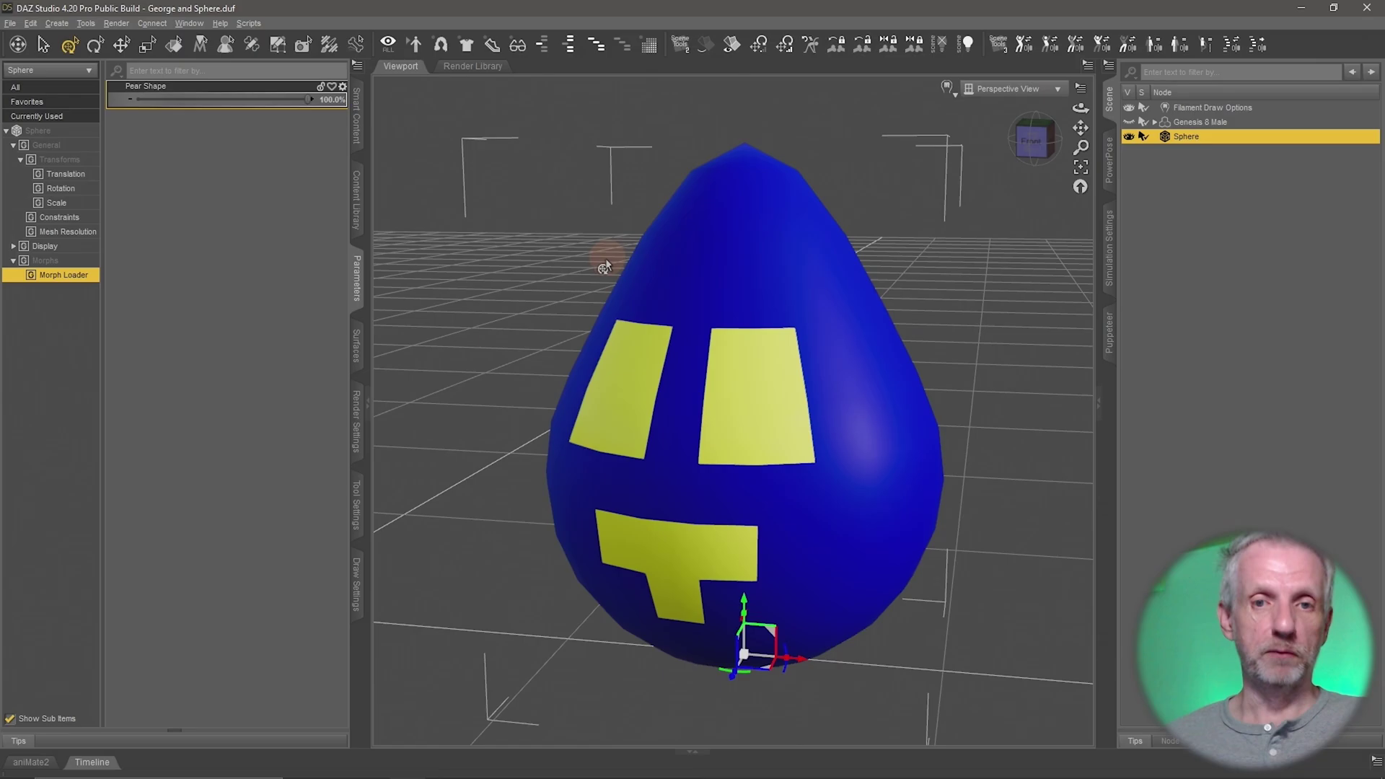
{"action": "left_click_drag", "start_coordinate": [305, 110], "coordinate": [278, 121]}
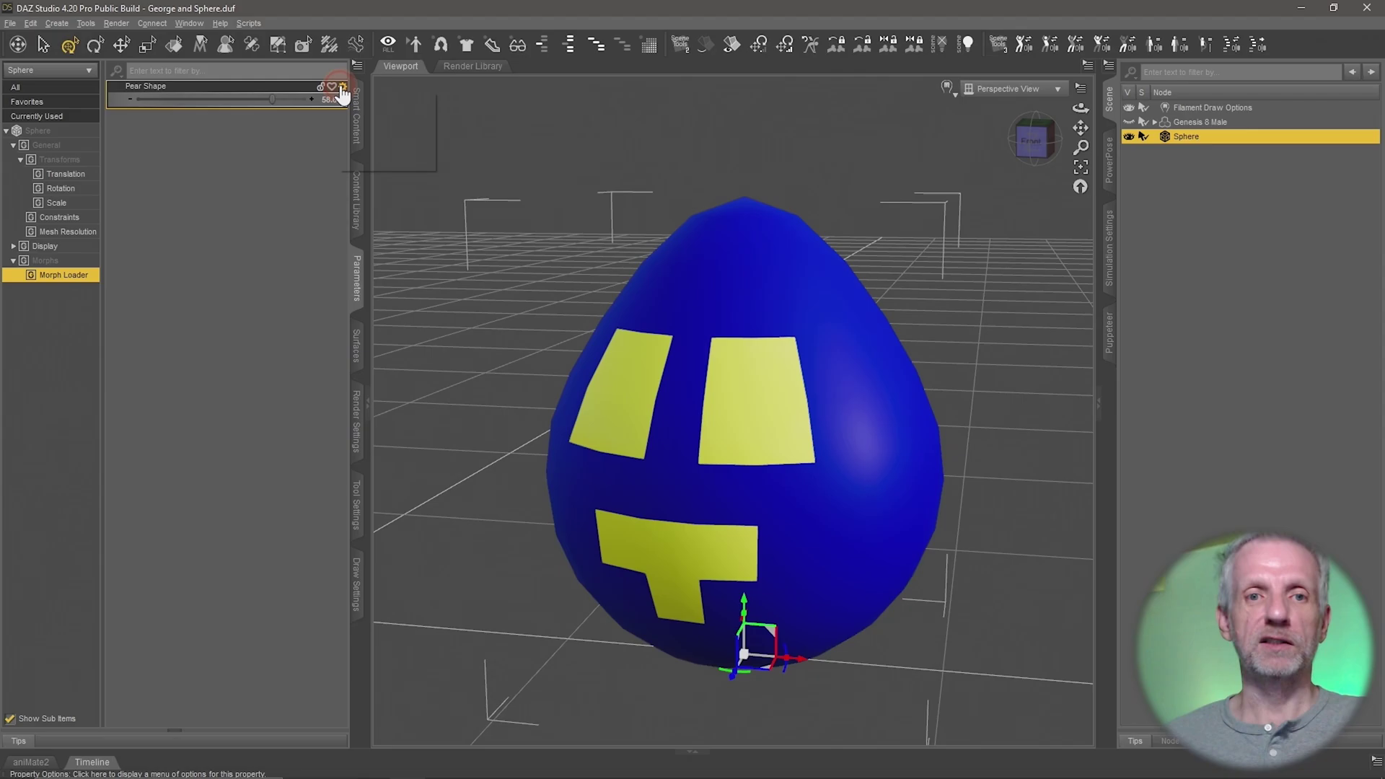
In Pear Shape's Parameter Settings, set Min to 0 and Max to 300, then accept.
{"action": "left_click", "coordinate": [343, 86]}
{"action": "left_click", "coordinate": [376, 96]}
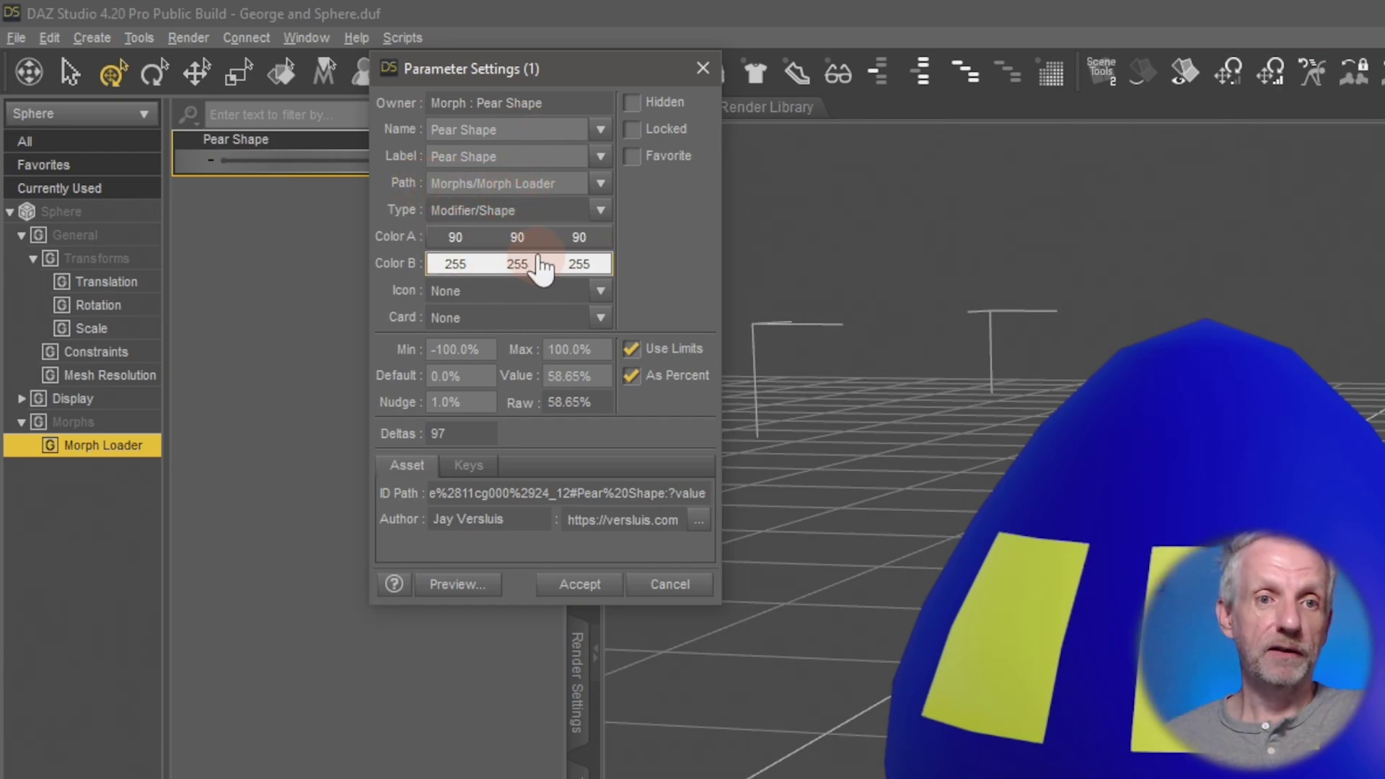
{"action": "left_click", "coordinate": [427, 350]}
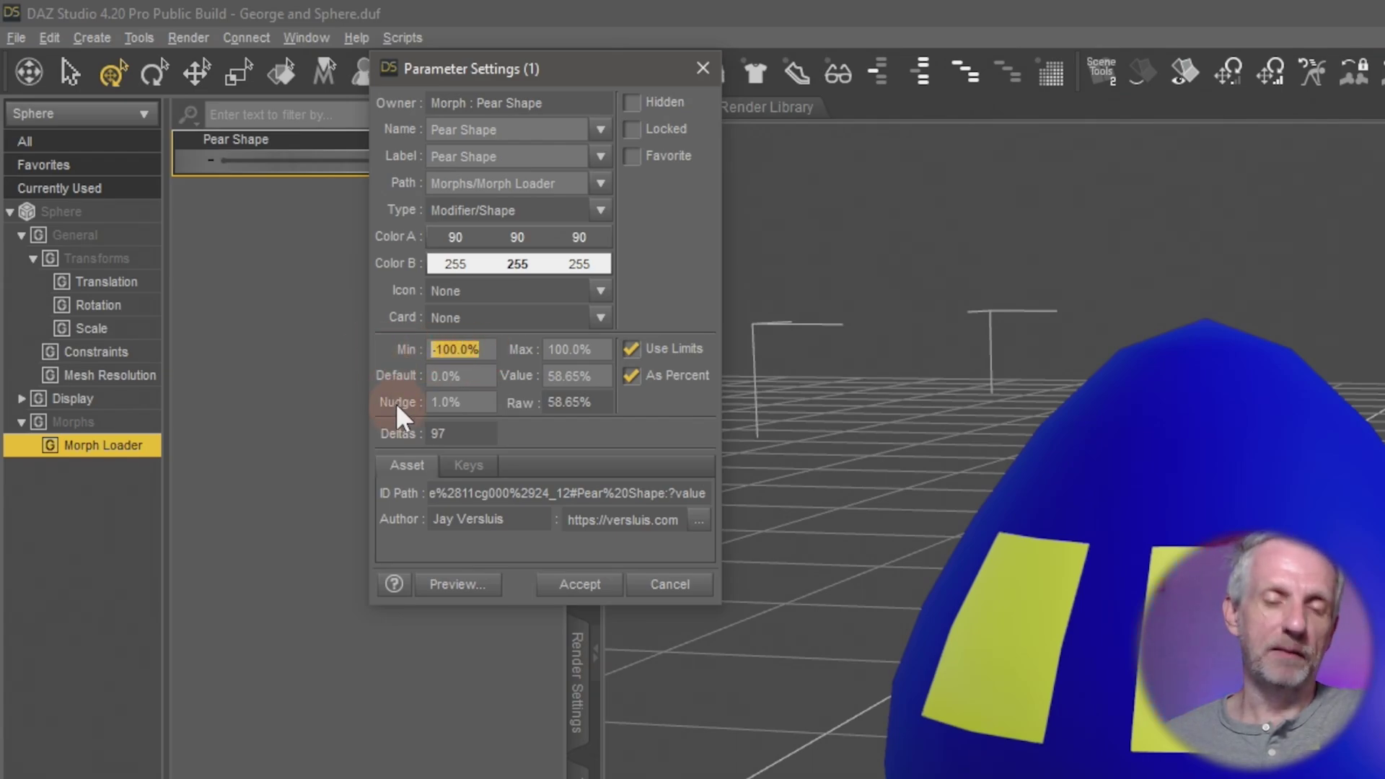
{"action": "type", "text": "0"}
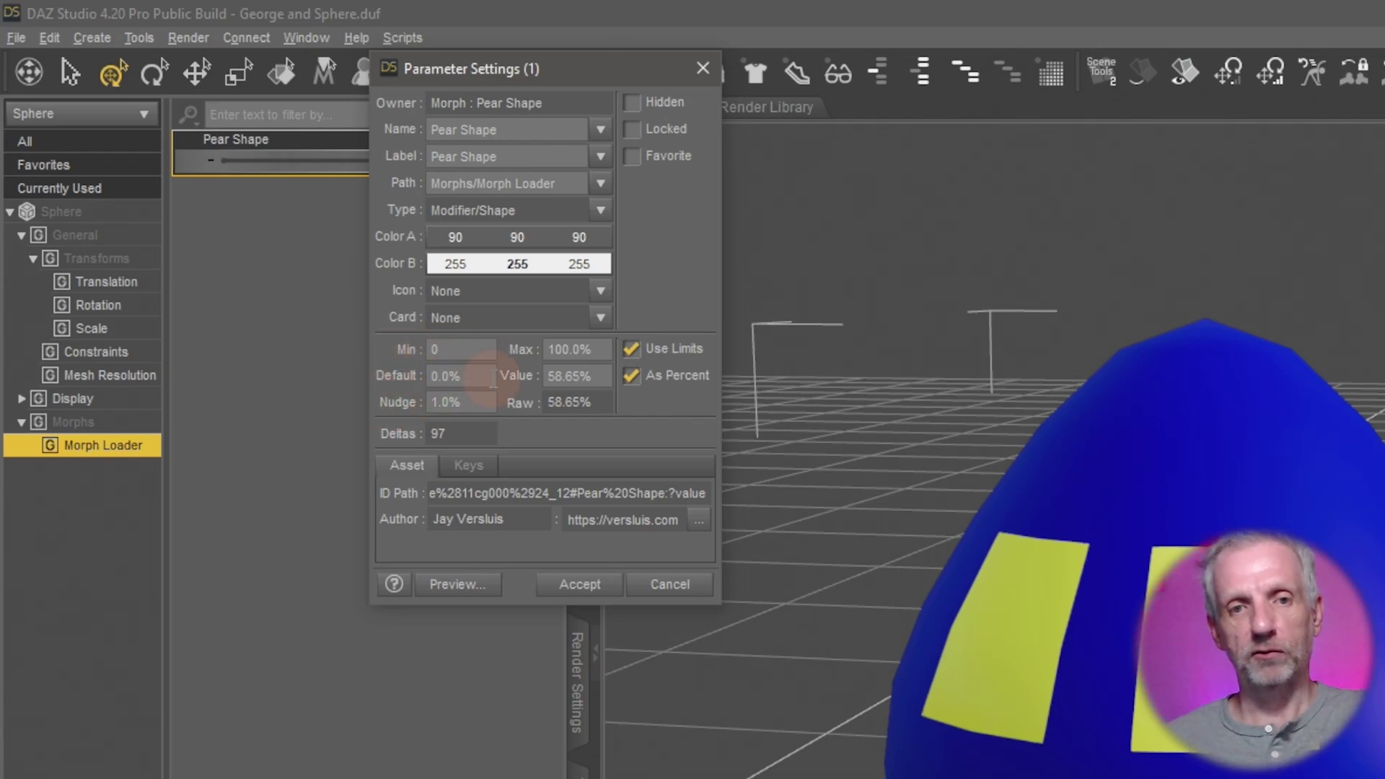
{"action": "left_click", "coordinate": [634, 378]}
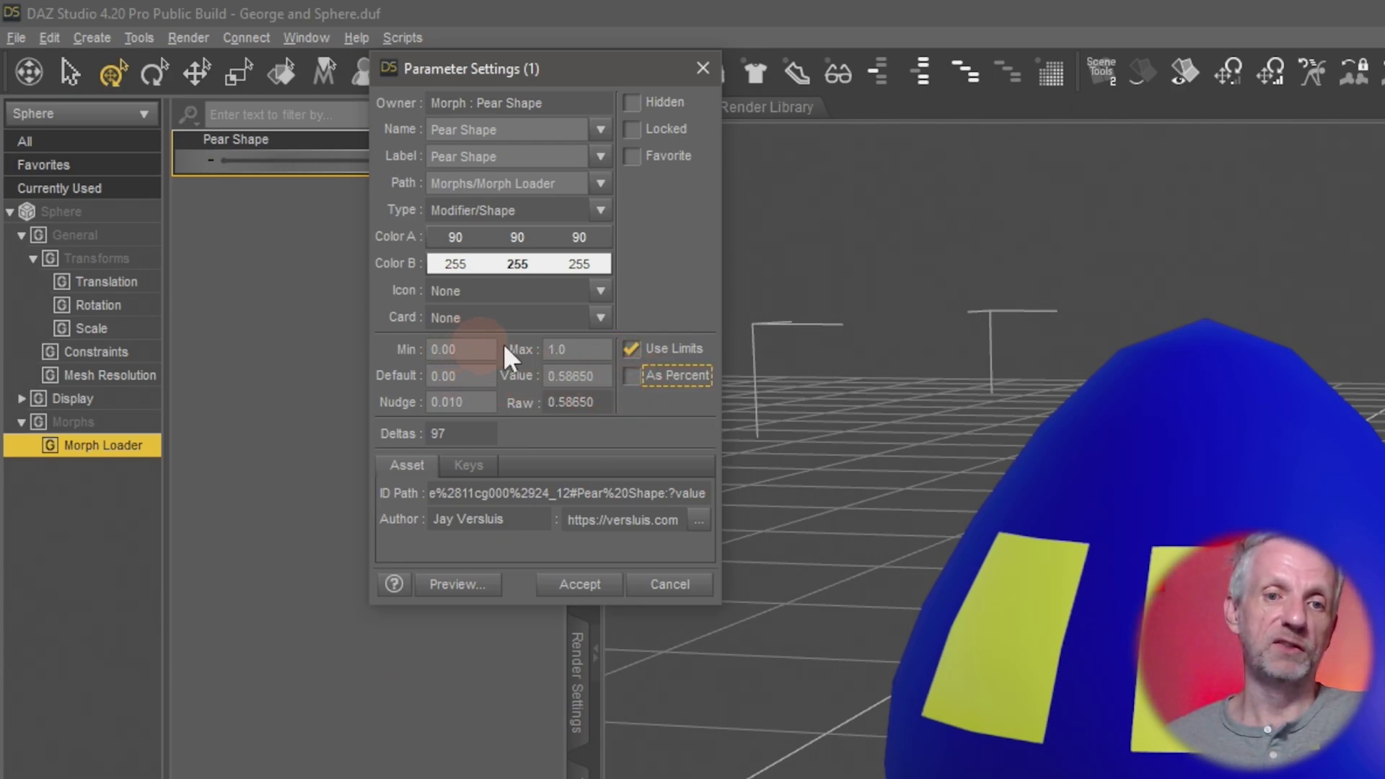
{"action": "left_click", "coordinate": [631, 378]}
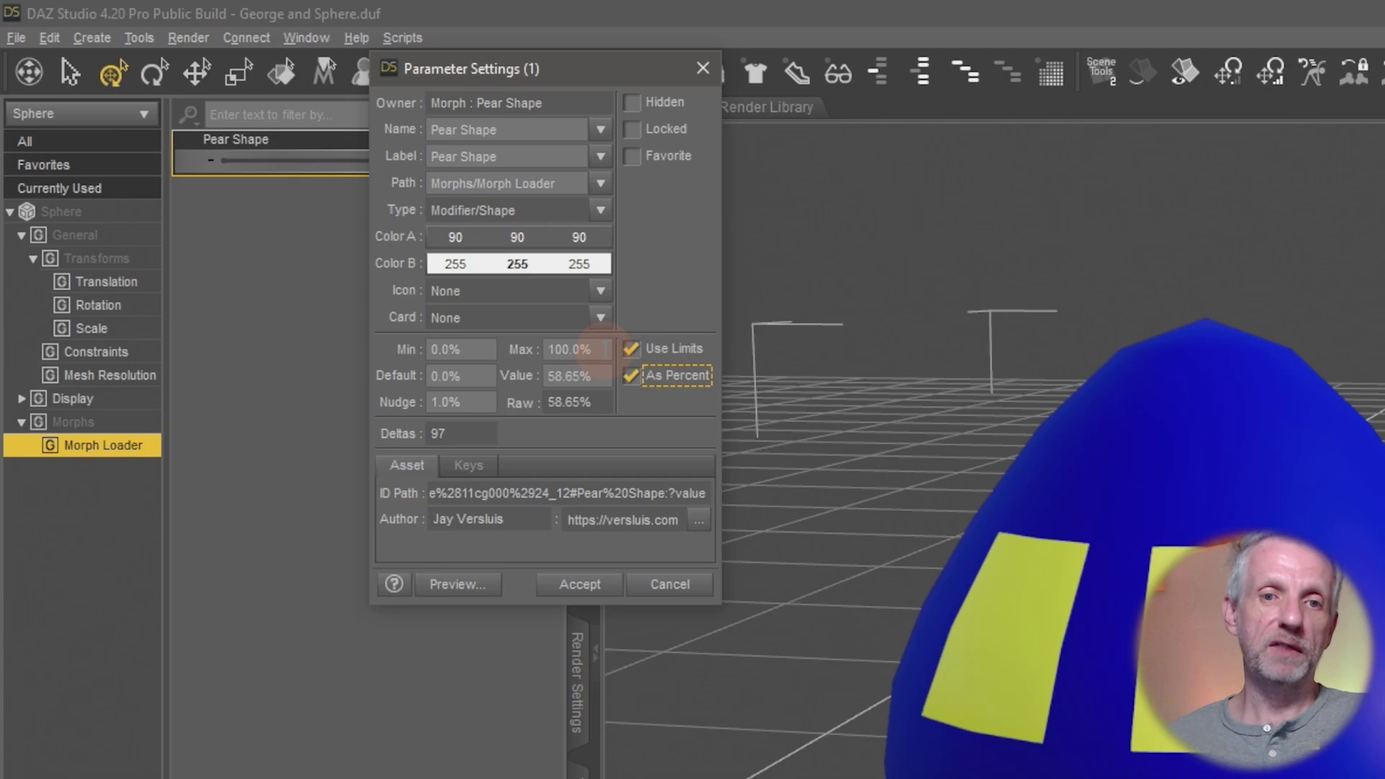
{"action": "type", "text": "300"}
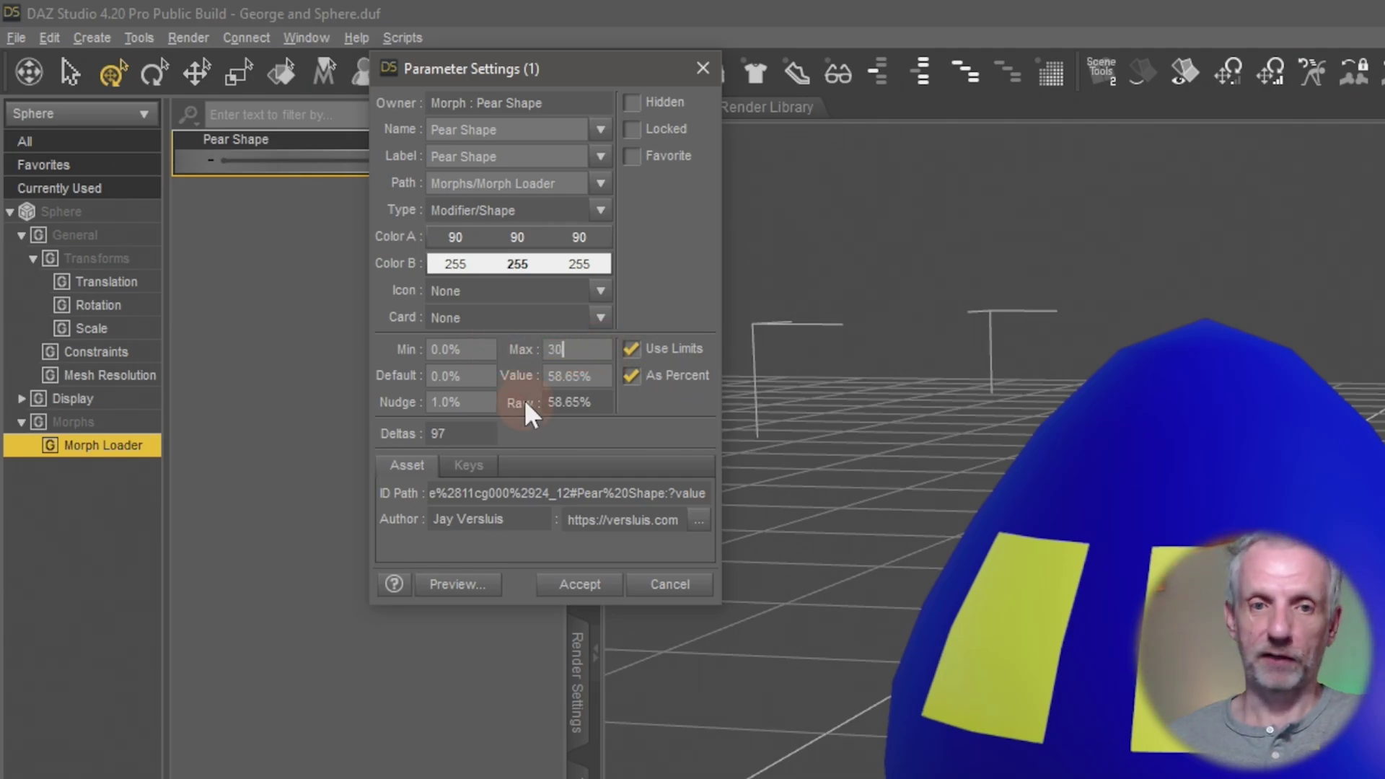
{"action": "left_click", "coordinate": [584, 586]}
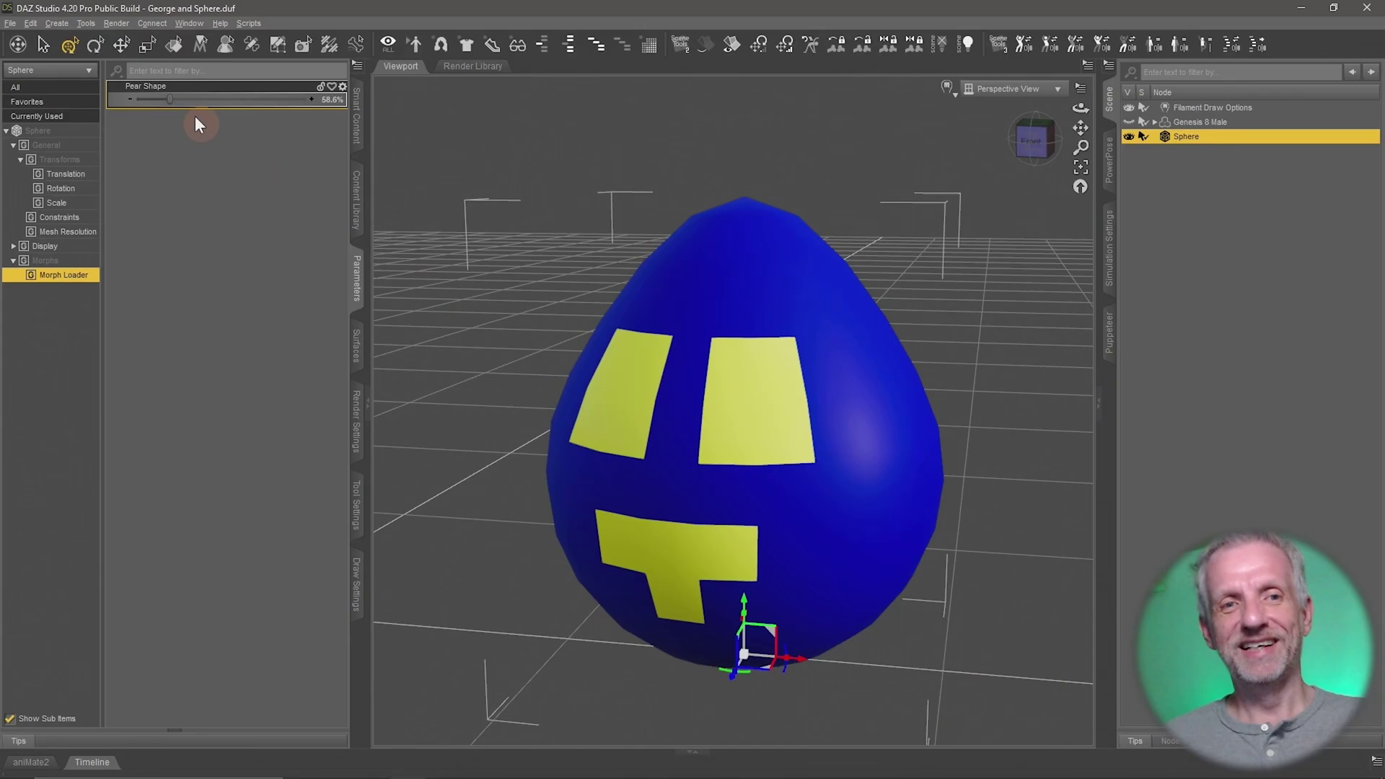
Drag Pear Shape up to 300%, then back through about 118% down to 0%.
{"action": "left_click_drag", "start_coordinate": [168, 100], "coordinate": [365, 136]}
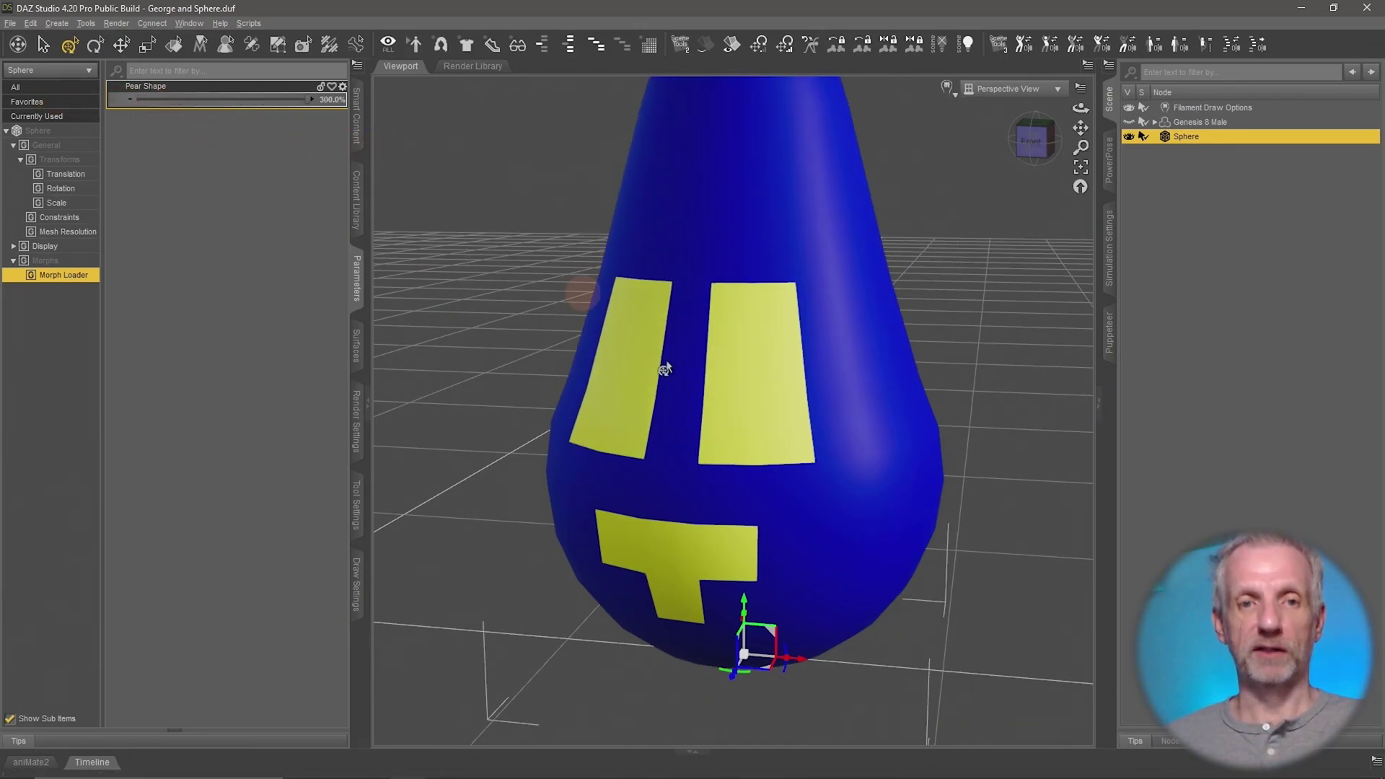
{"action": "left_click_drag", "start_coordinate": [662, 365], "coordinate": [743, 333], "text": "alt"}
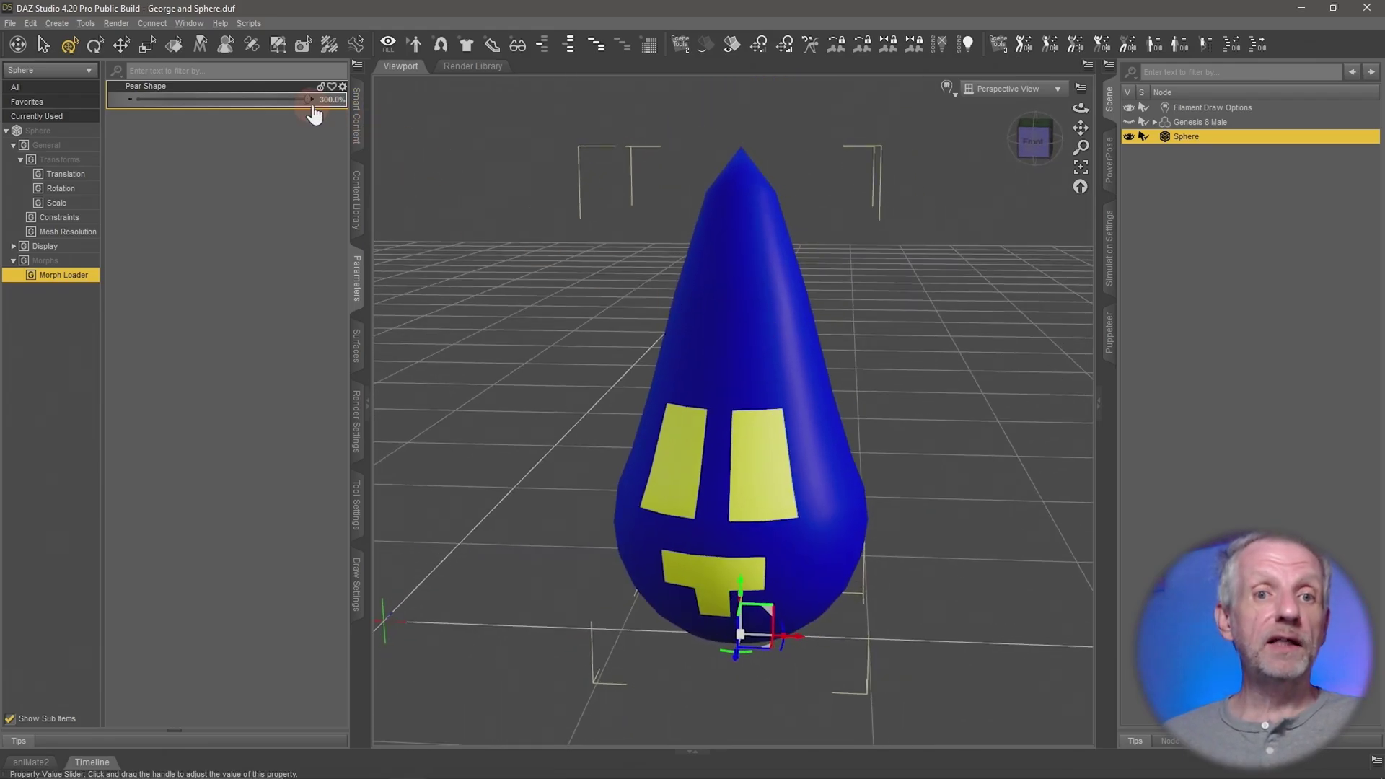
{"action": "left_click_drag", "start_coordinate": [310, 99], "coordinate": [101, 104]}
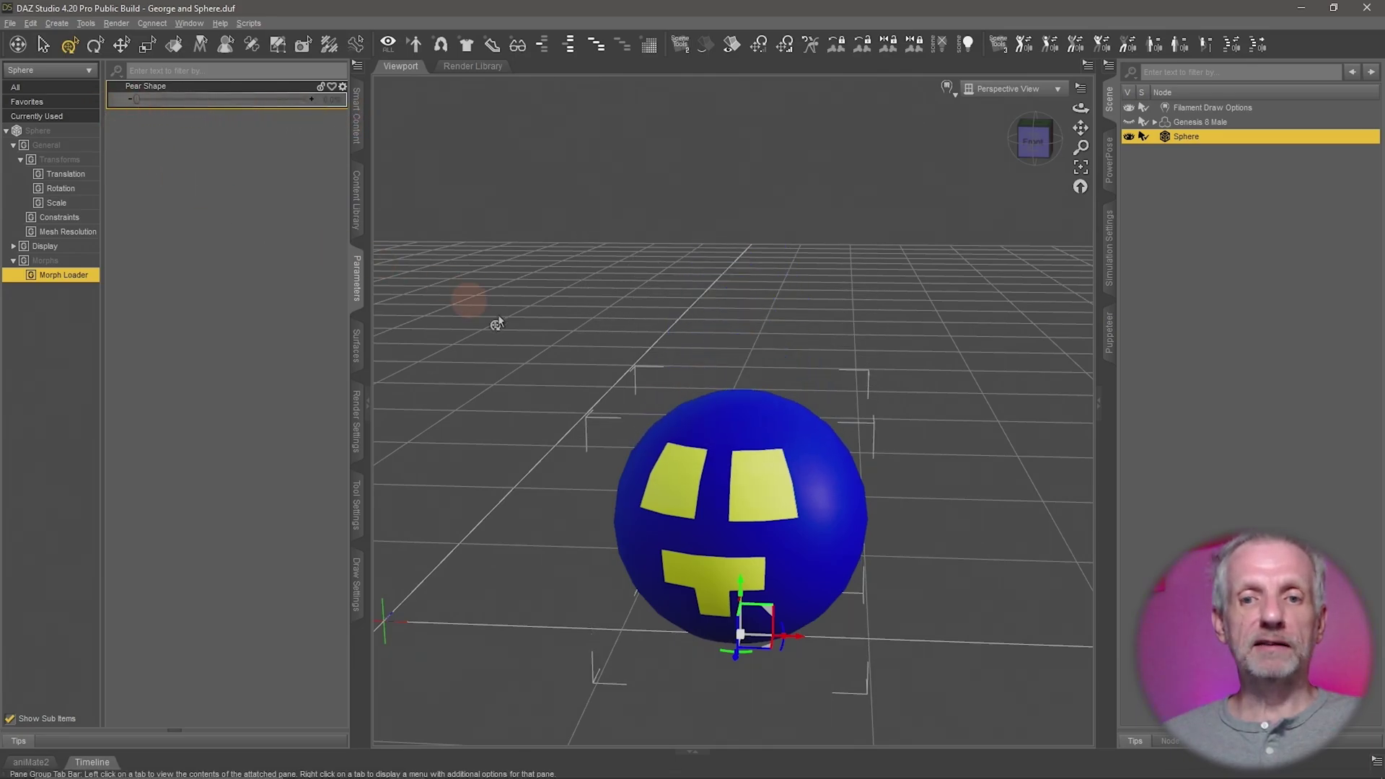
{"action": "left_click_drag", "start_coordinate": [469, 301], "coordinate": [511, 329], "text": "alt"}
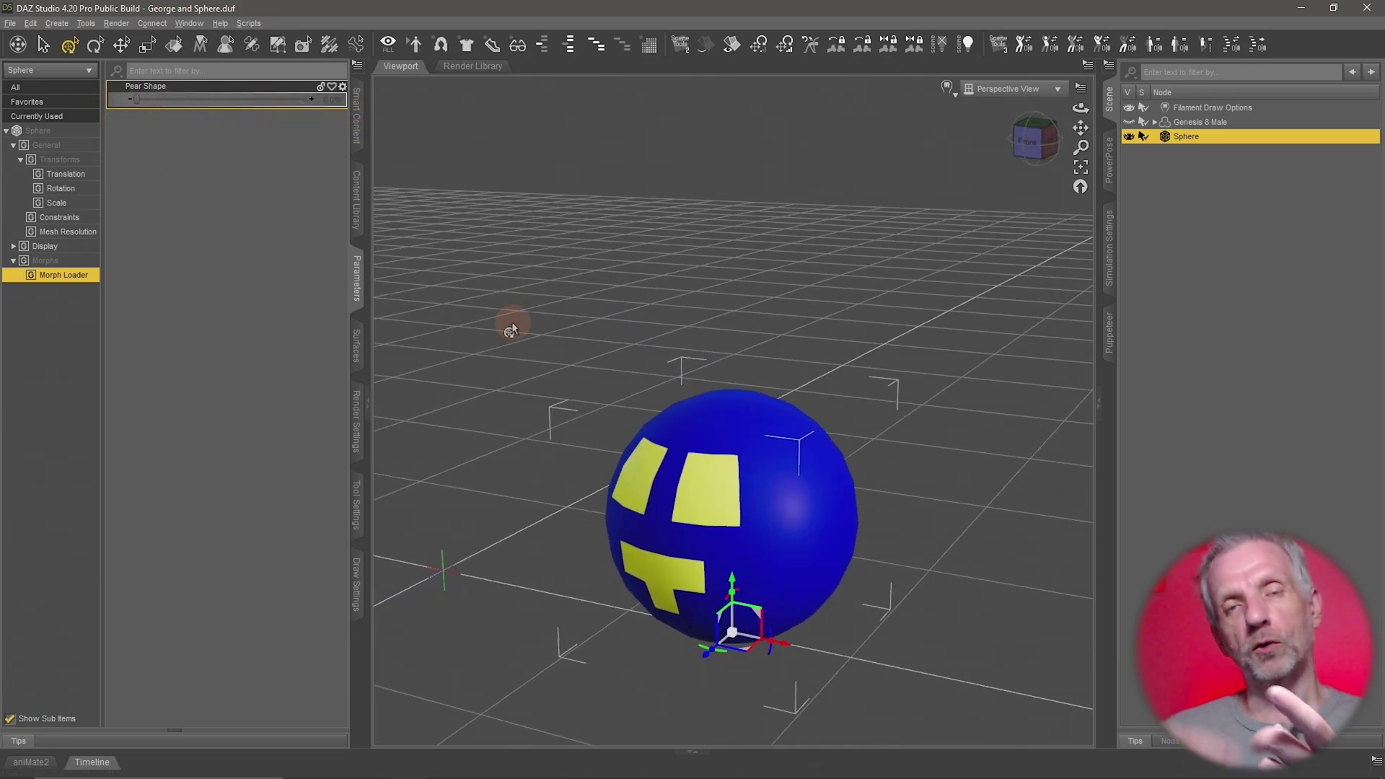